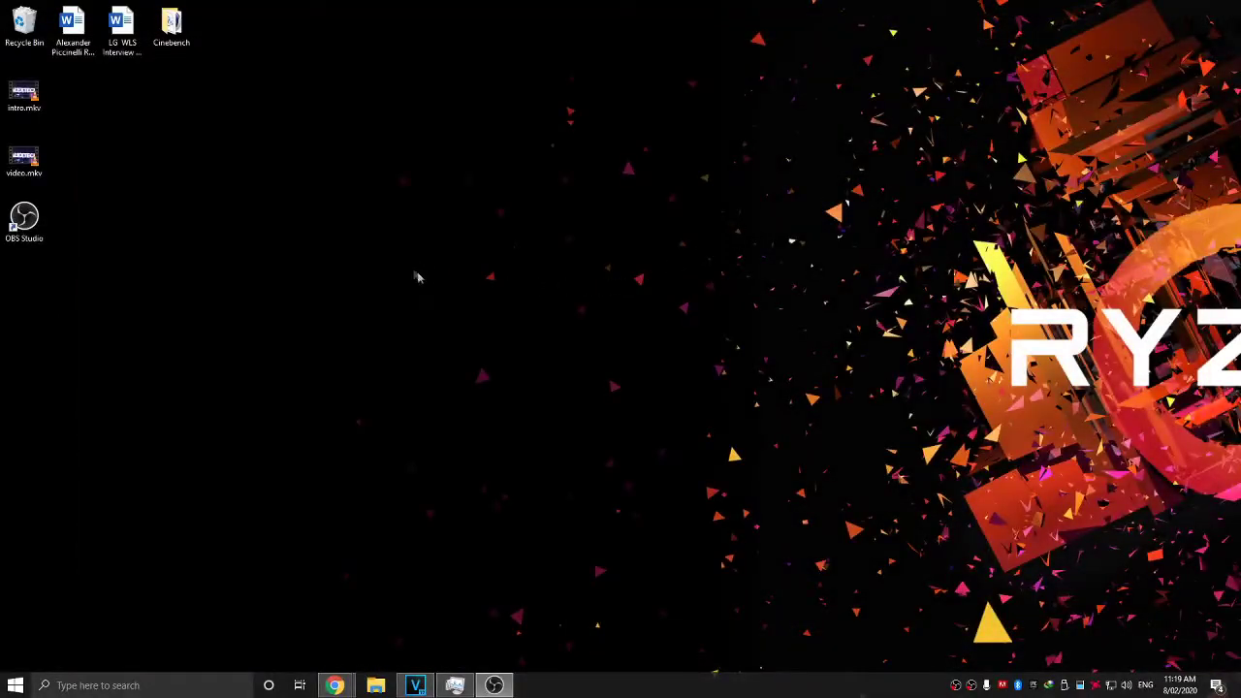
Restore the empty Untitled VEGAS Pro 17.0 project window from the taskbar
left_click(415, 686)
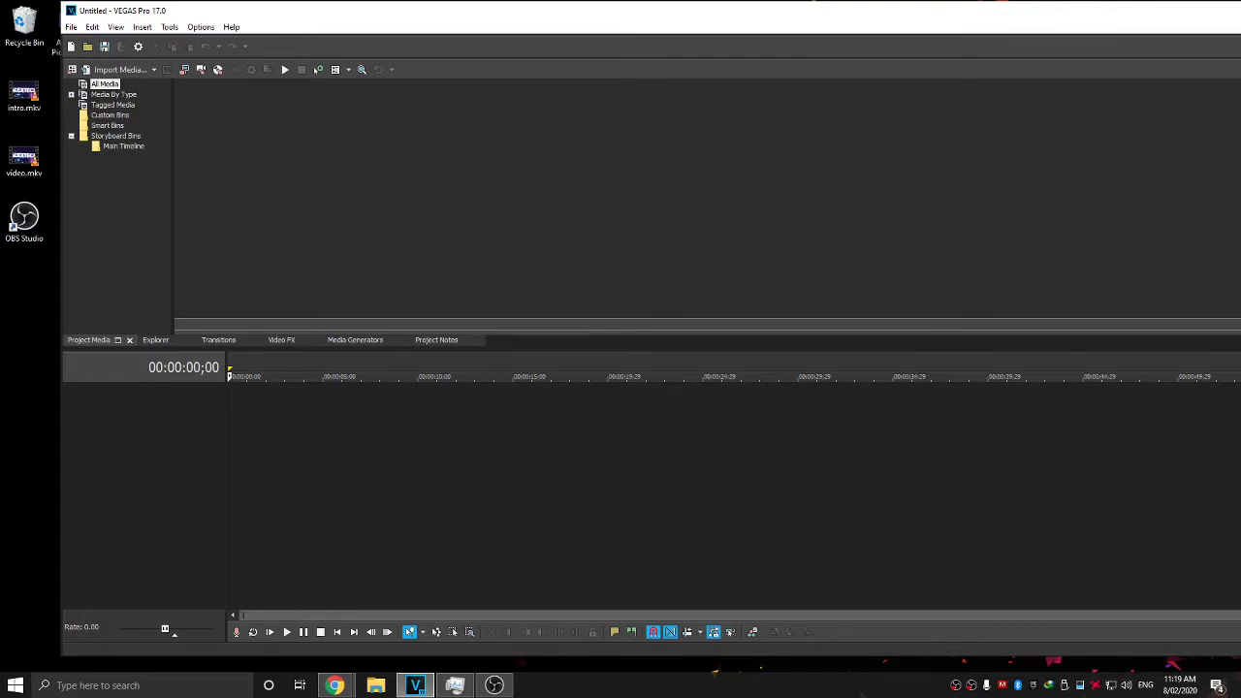
Hide VEGAS Pro so the desktop with intro.mkv and video.mkv shows
key("super+d")
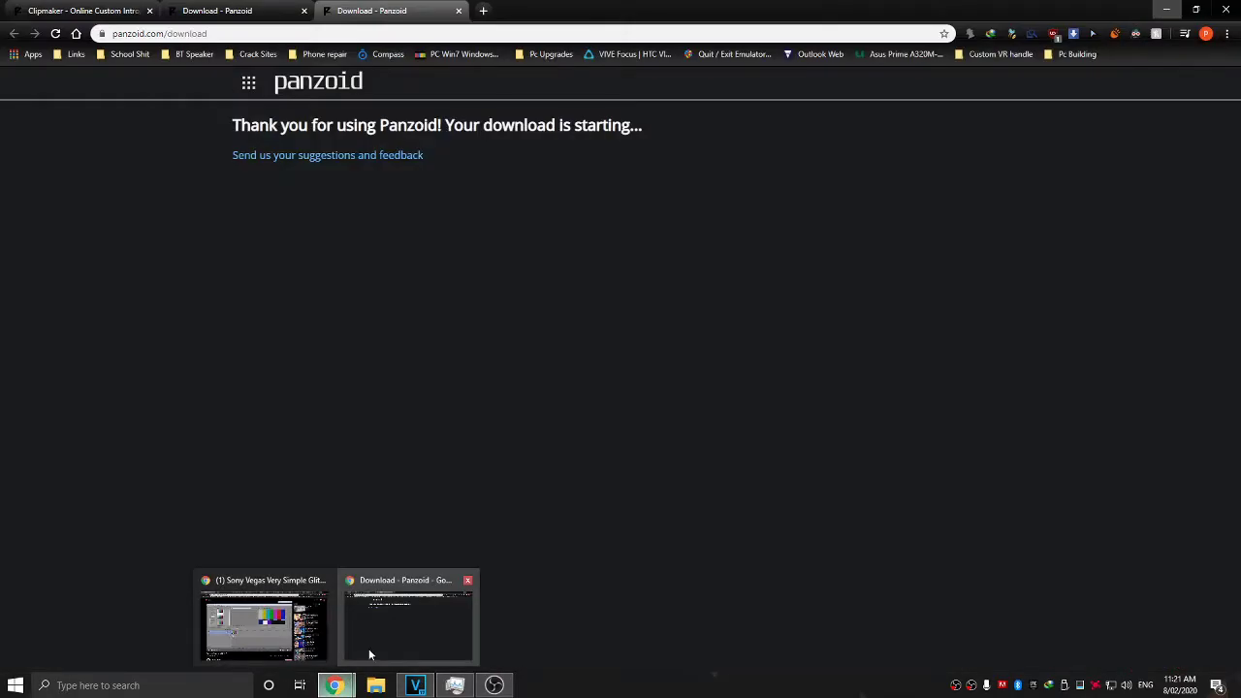
Search 'avidemux' in a new Chrome window and reach the SourceForge 2.7.4 files page
left_click(368, 649)
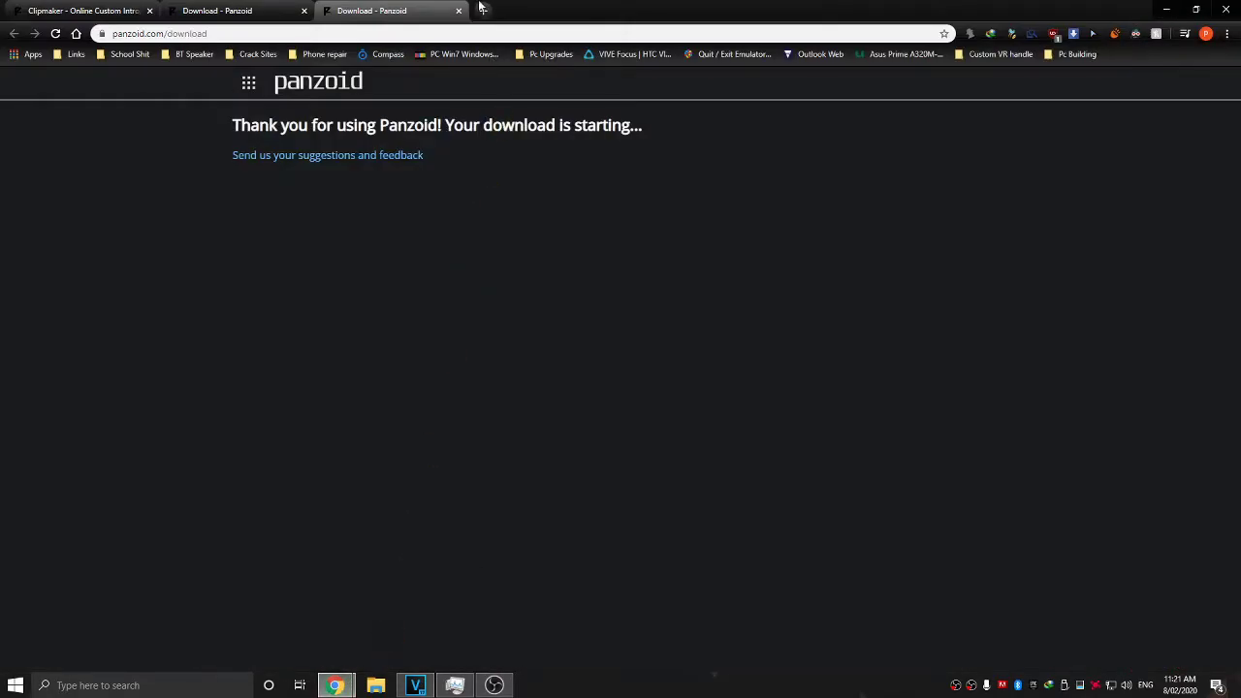
left_click(482, 8)
left_click_drag(504, 9, 536, 32)
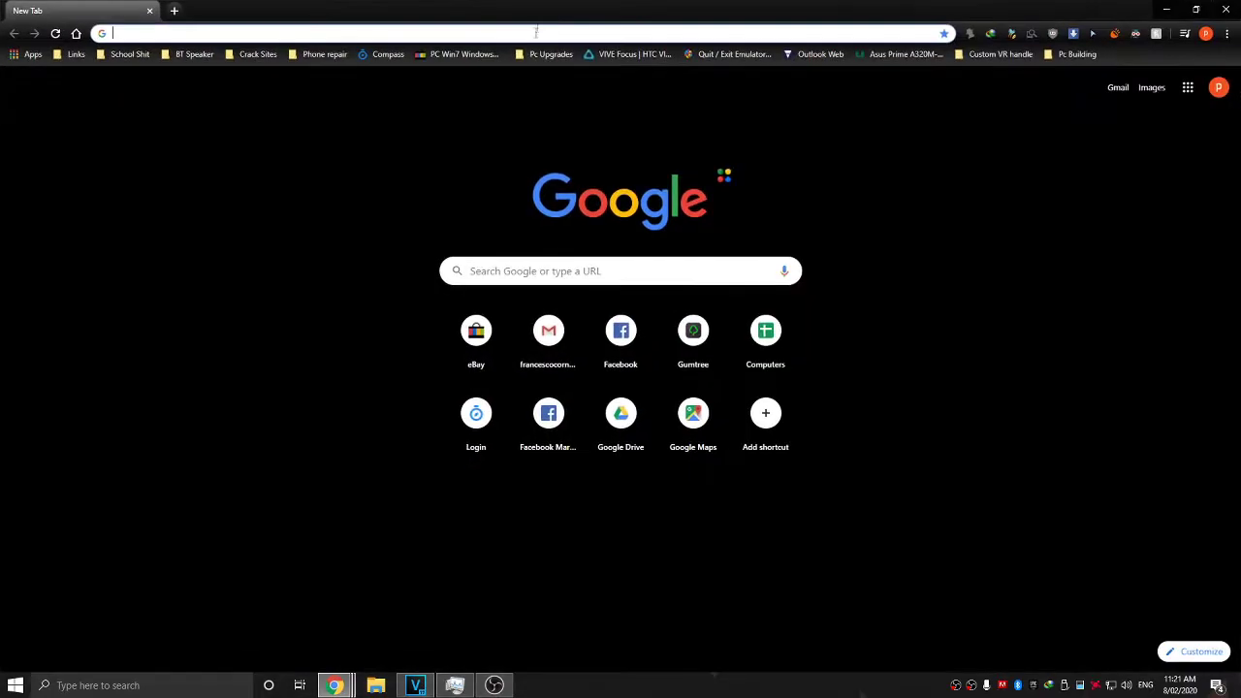
type("avide")
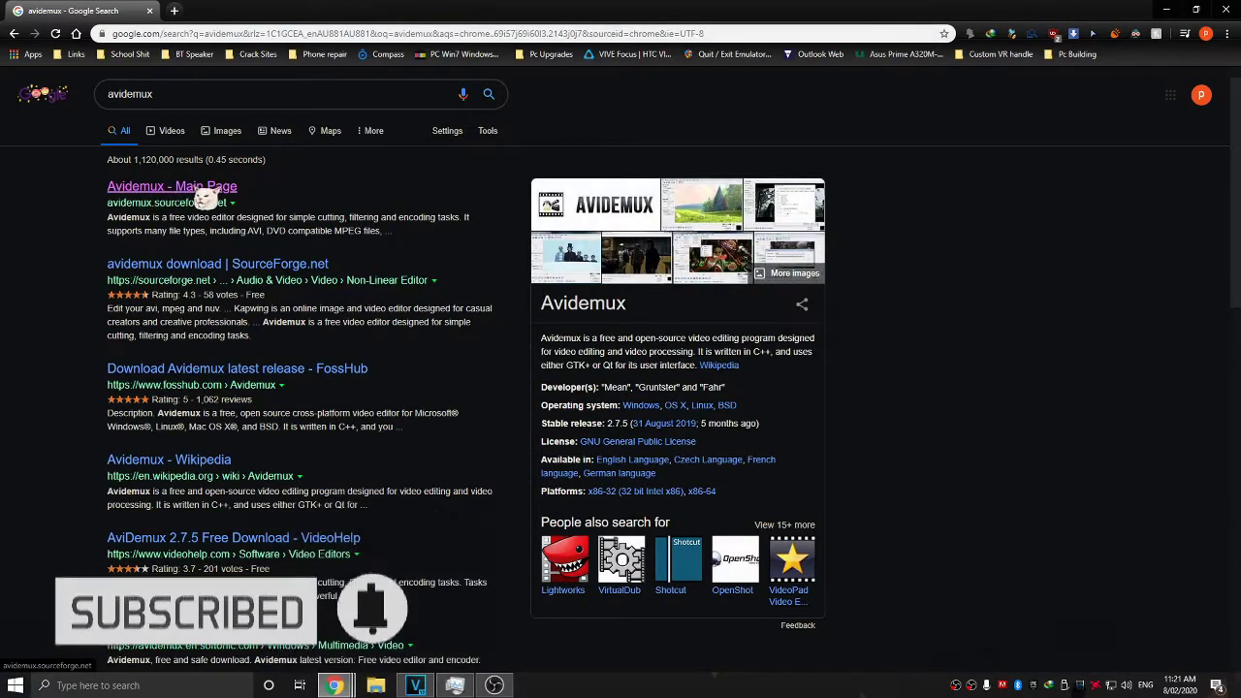
left_click(206, 192)
left_click(459, 194)
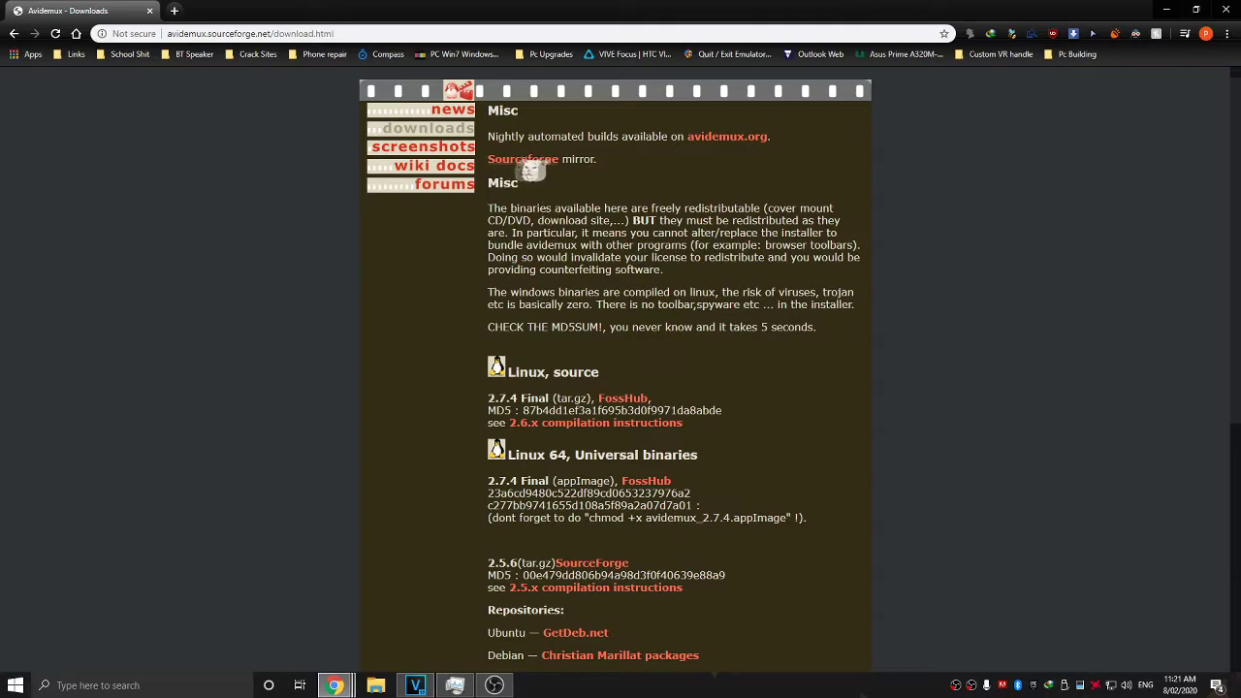
left_click(541, 161)
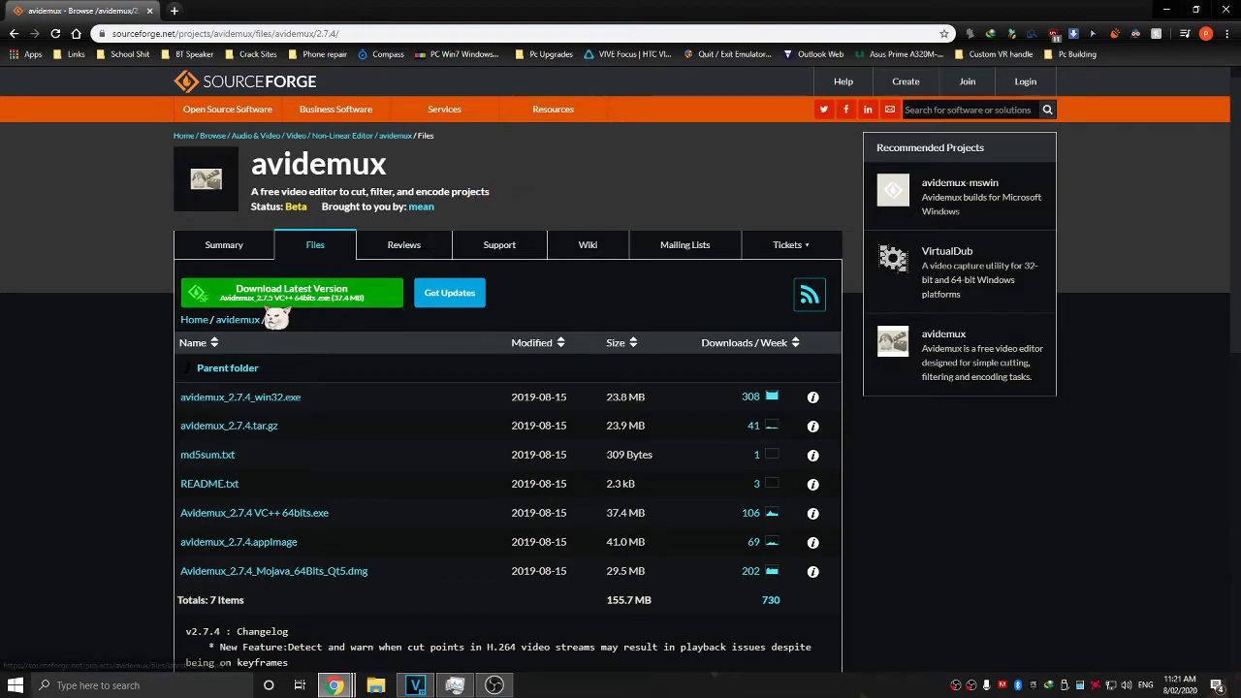
Download the Avidemux 2.7.5 VC++ 64bits installer from SourceForge and launch its setup wizard
left_click(313, 302)
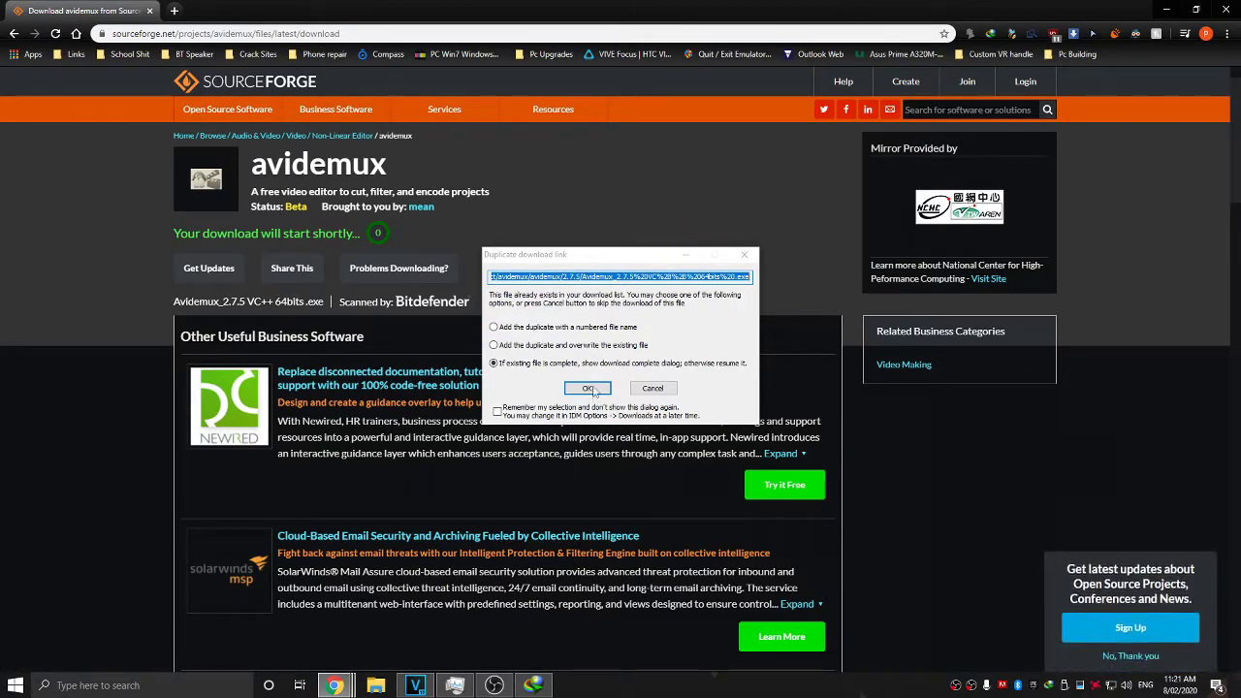
key("Return")
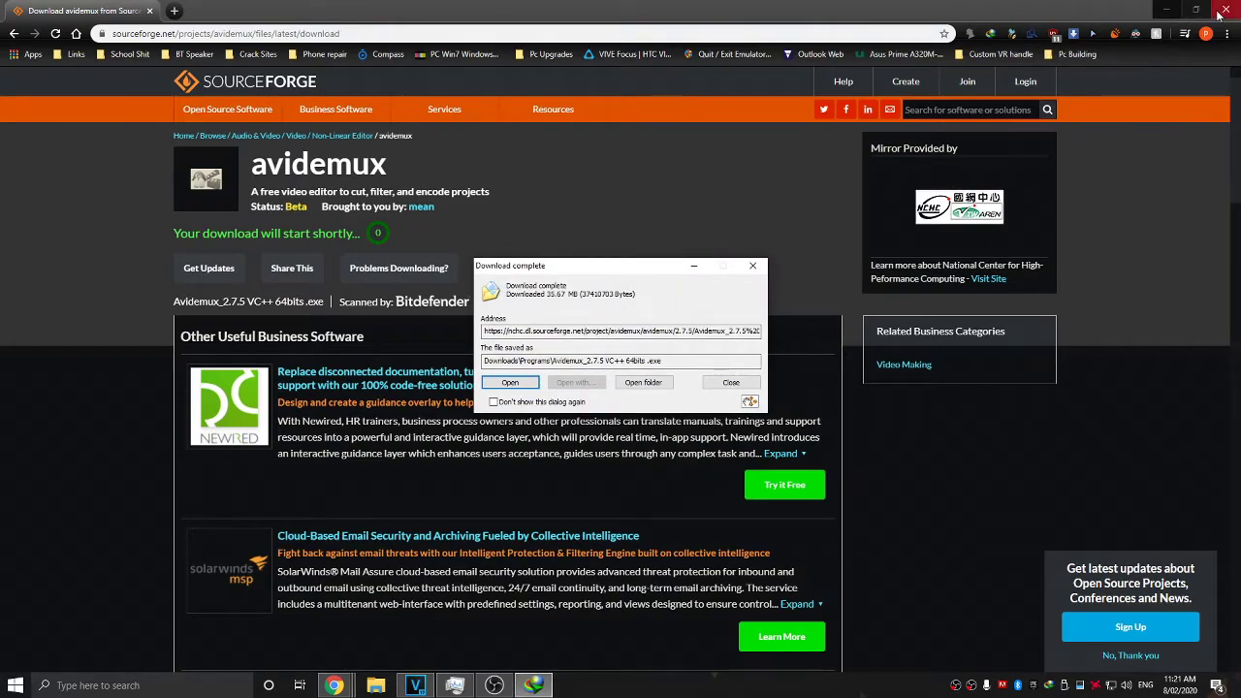
left_click(1226, 10)
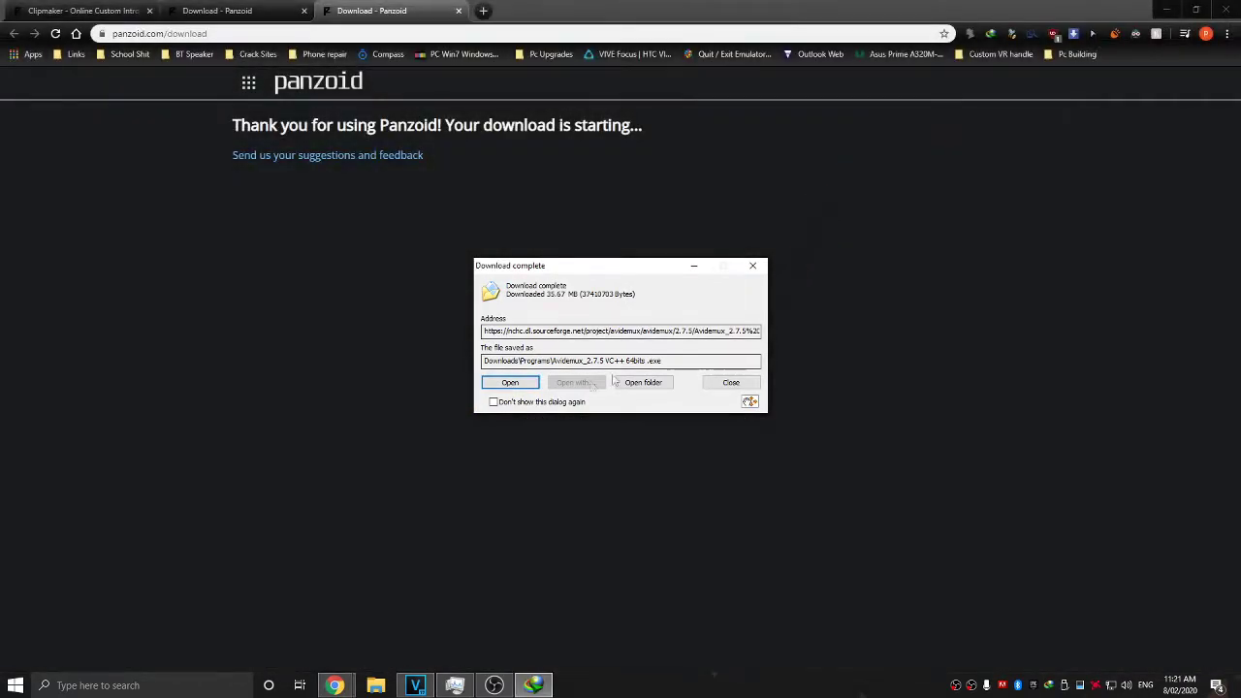
left_click(525, 386)
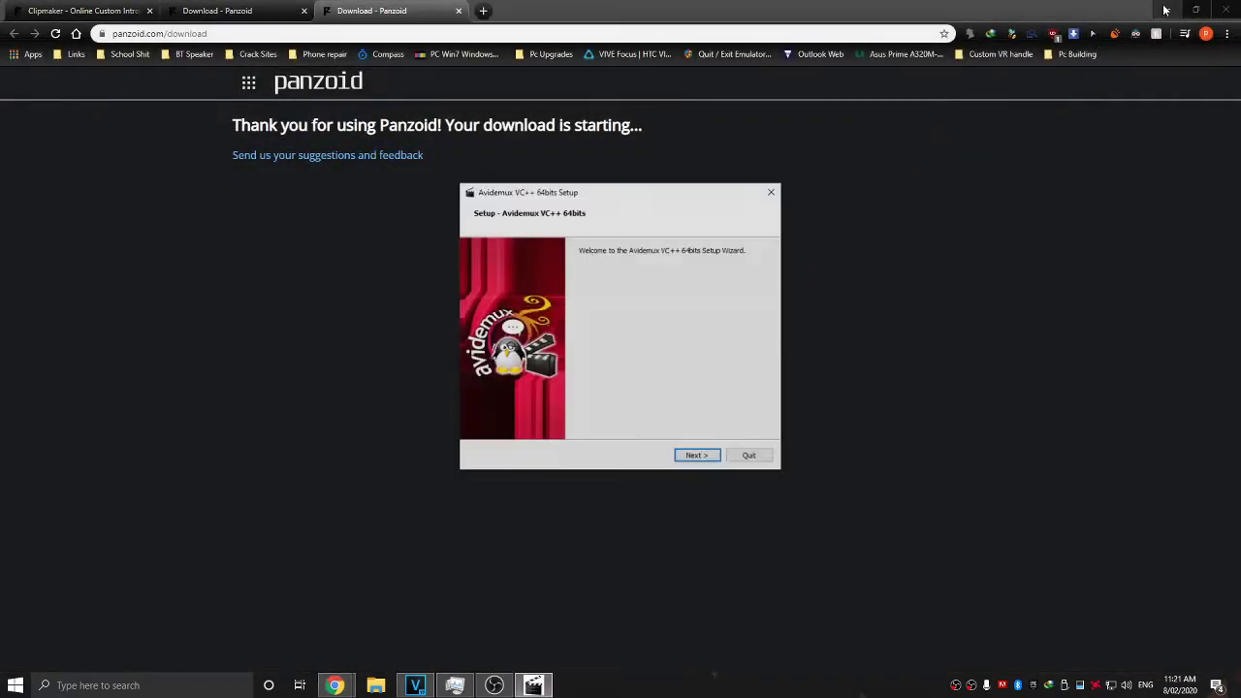
left_click(1166, 10)
Install Avidemux VC++ 64bits with default folder and components, accepting the license
mouse_move(588, 198)
left_mouse_down()
mouse_move(553, 194)
mouse_move(568, 184)
left_mouse_up()
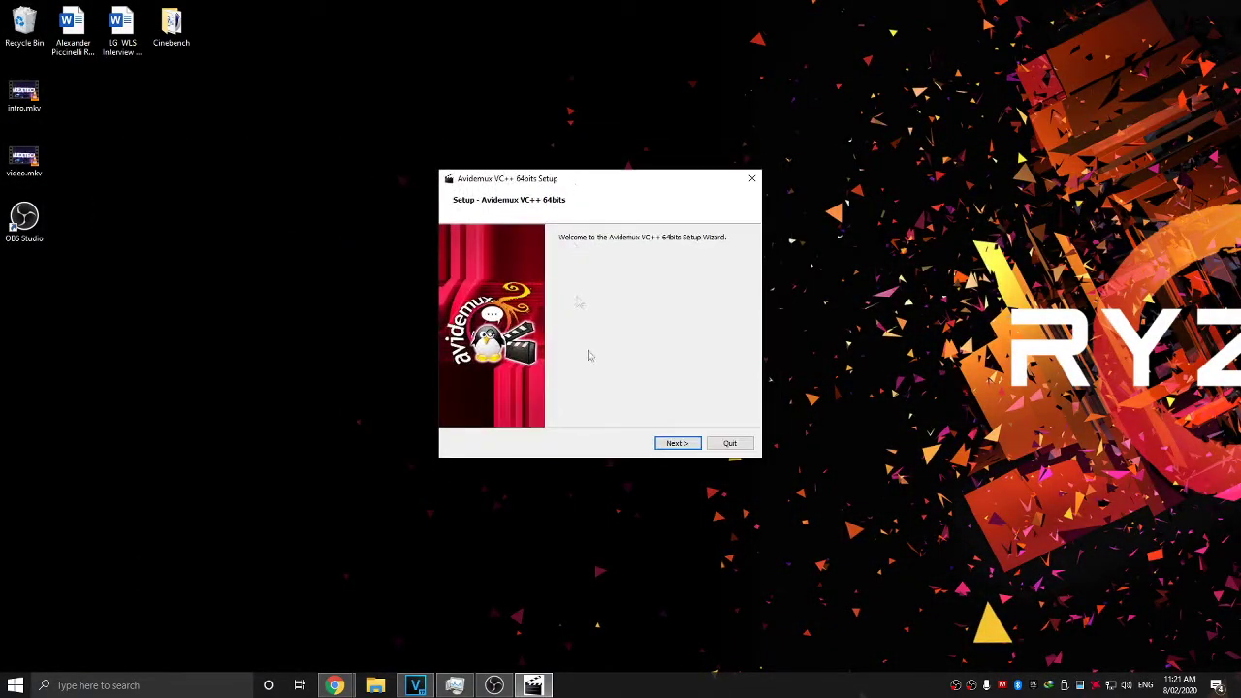
left_click(684, 446)
left_click_drag(458, 252, 658, 249)
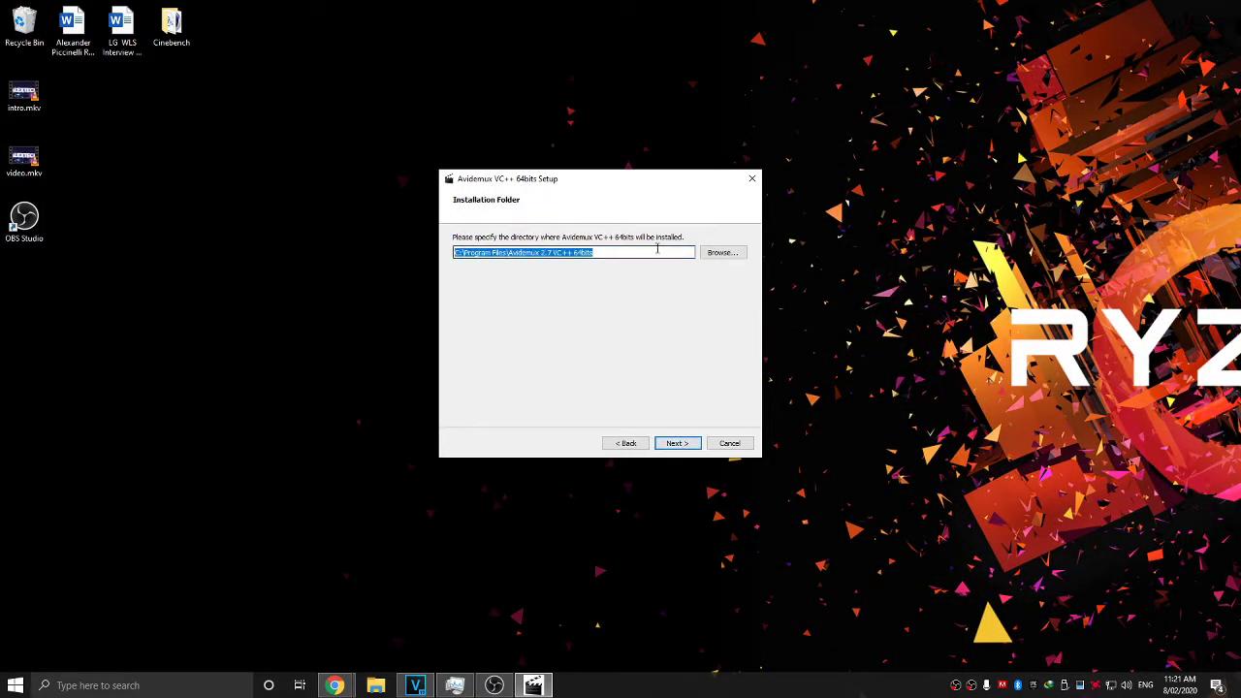
left_click(658, 250)
left_click(684, 447)
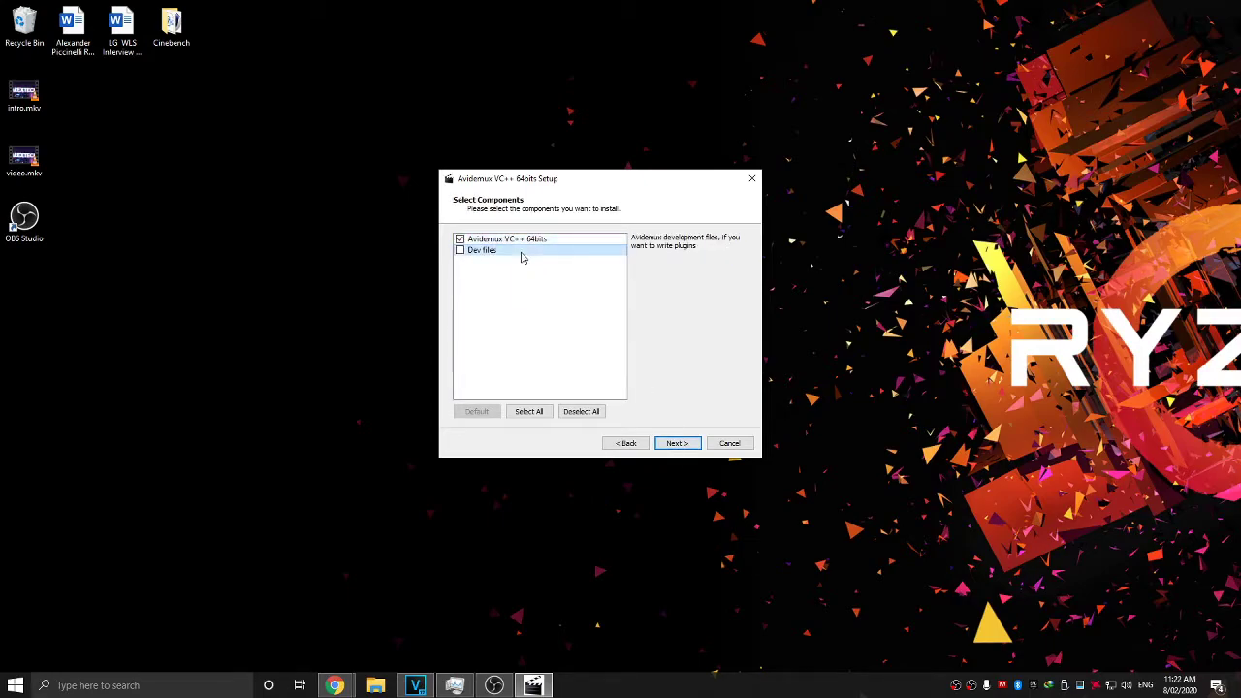
left_click(676, 446)
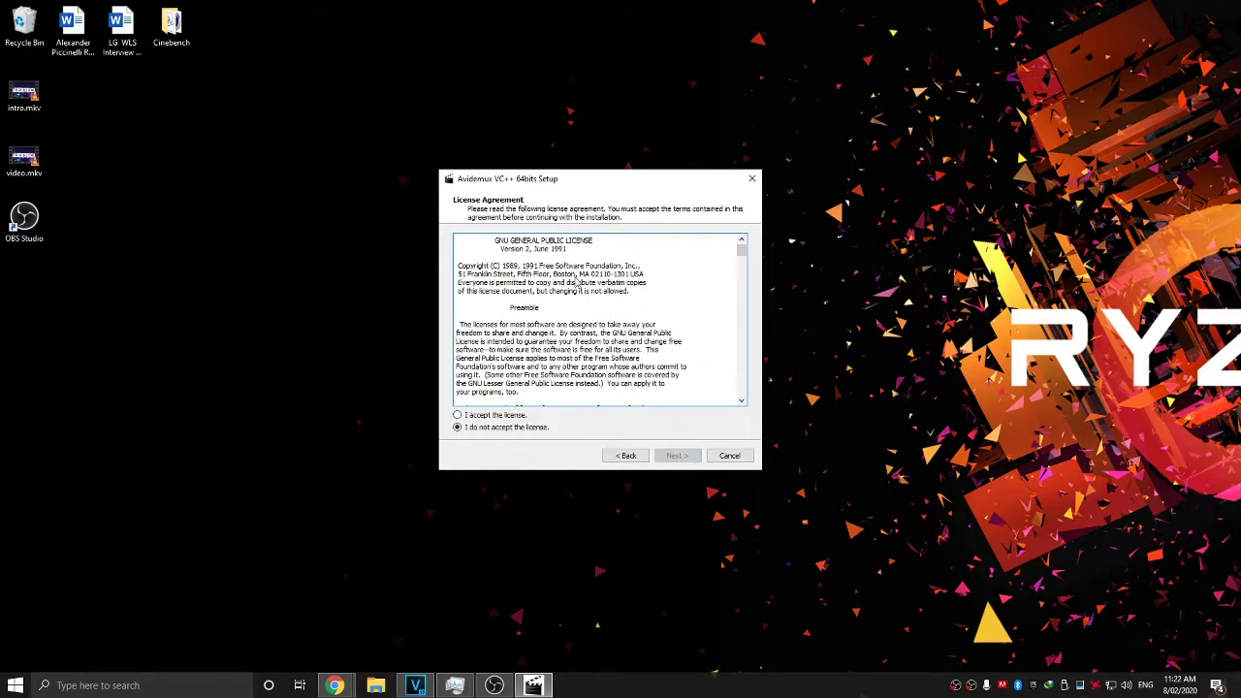
left_click(500, 415)
left_click(676, 456)
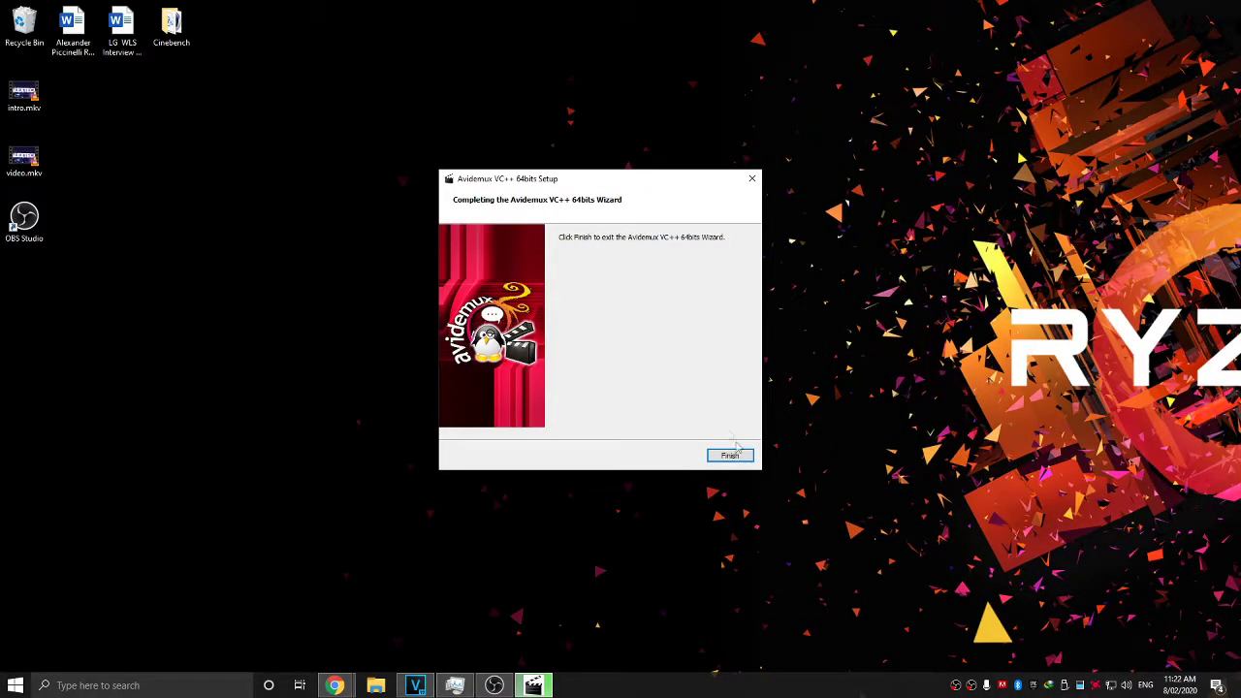
left_click(732, 454)
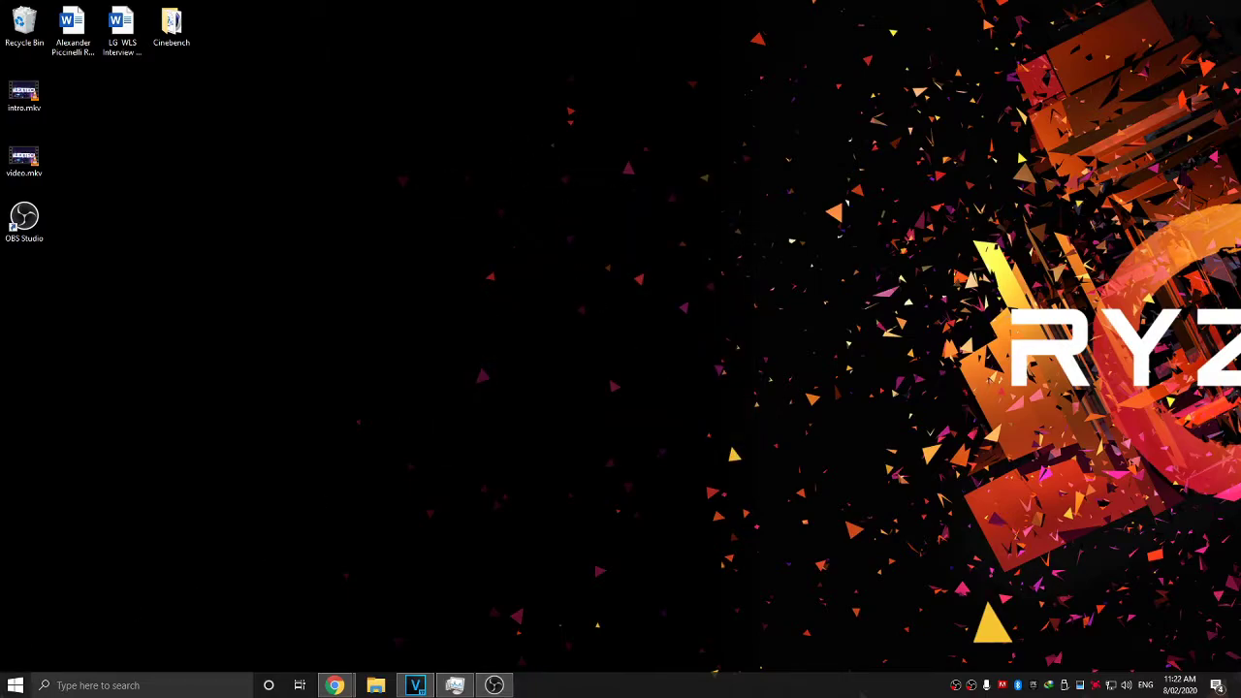
Launch Avidemux by searching 'avi' in the Start menu
key("super")
type("avi")
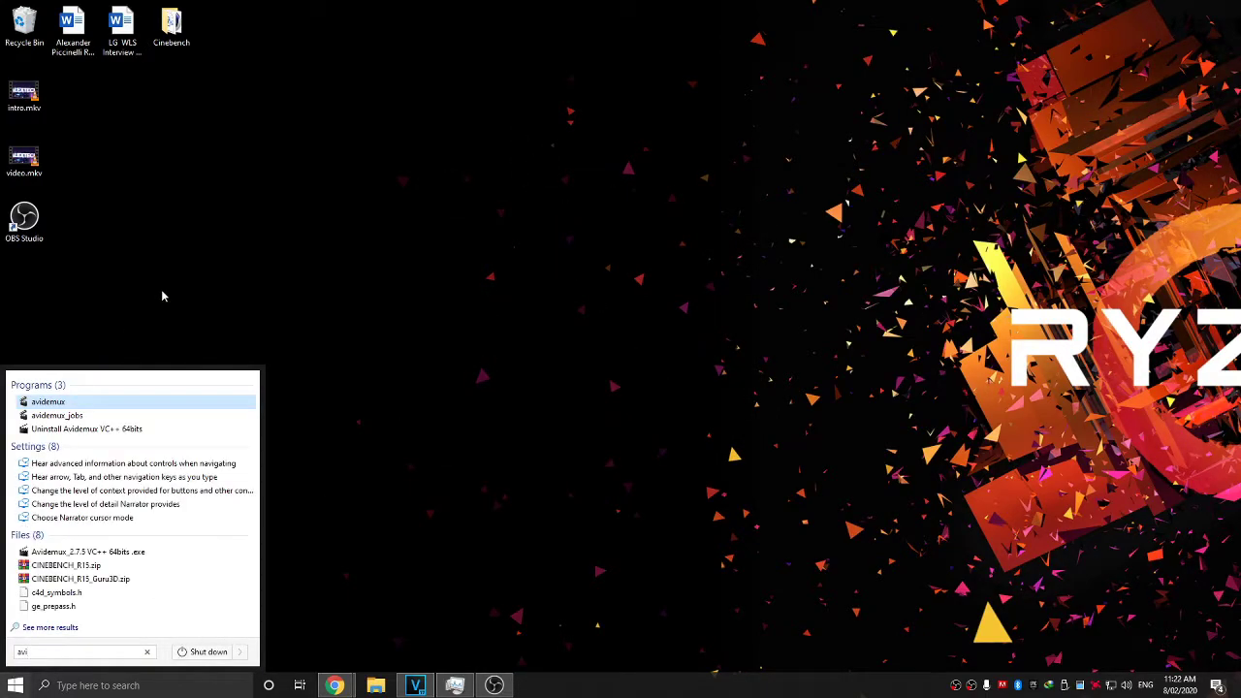
key("Return")
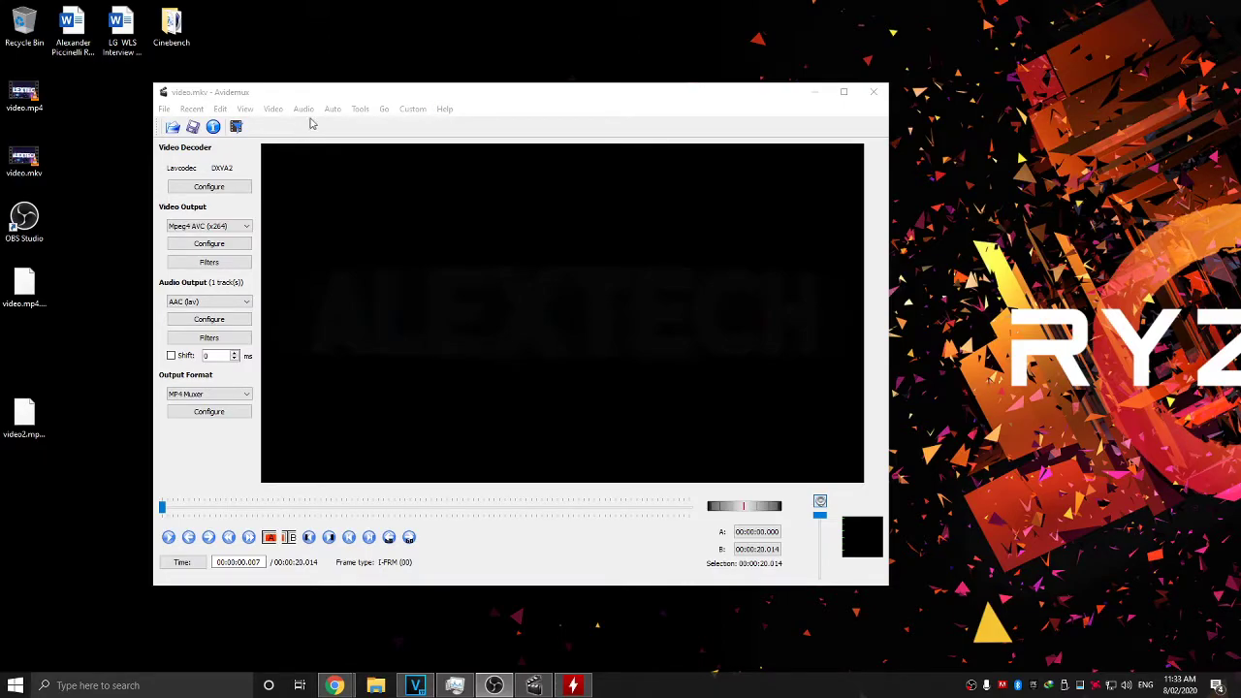
Open video.mkv from the Desktop in Avidemux
left_click_drag(315, 95, 330, 116)
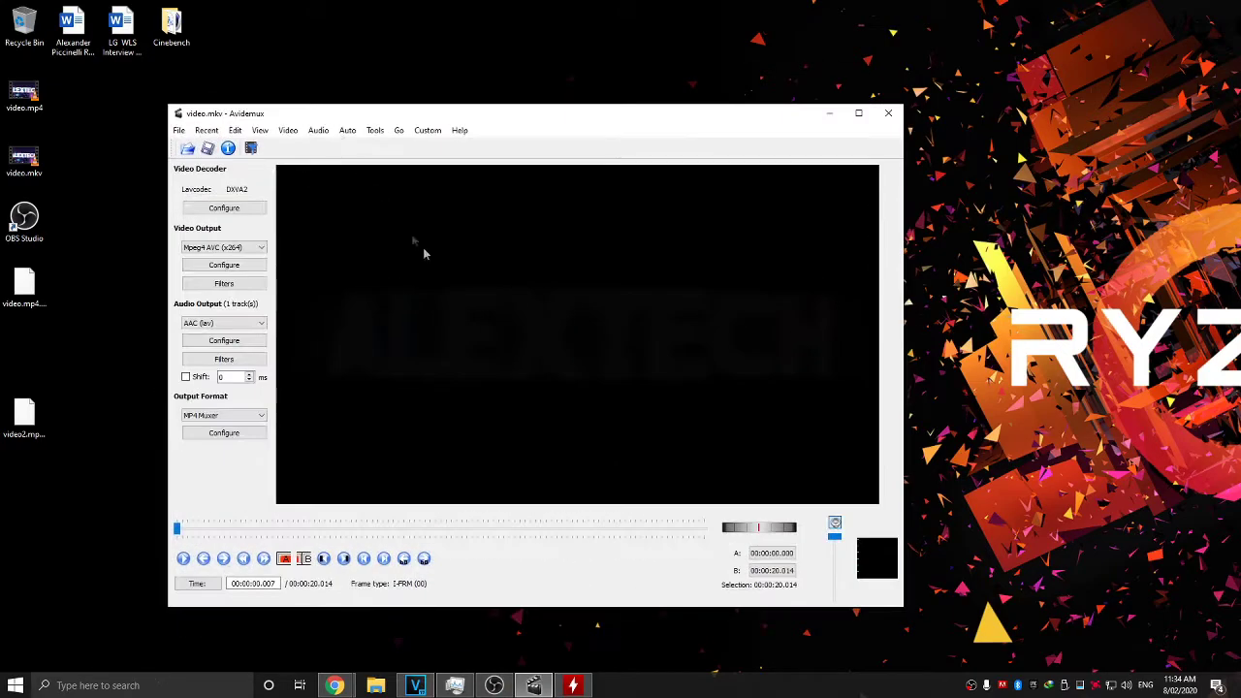
left_click(187, 148)
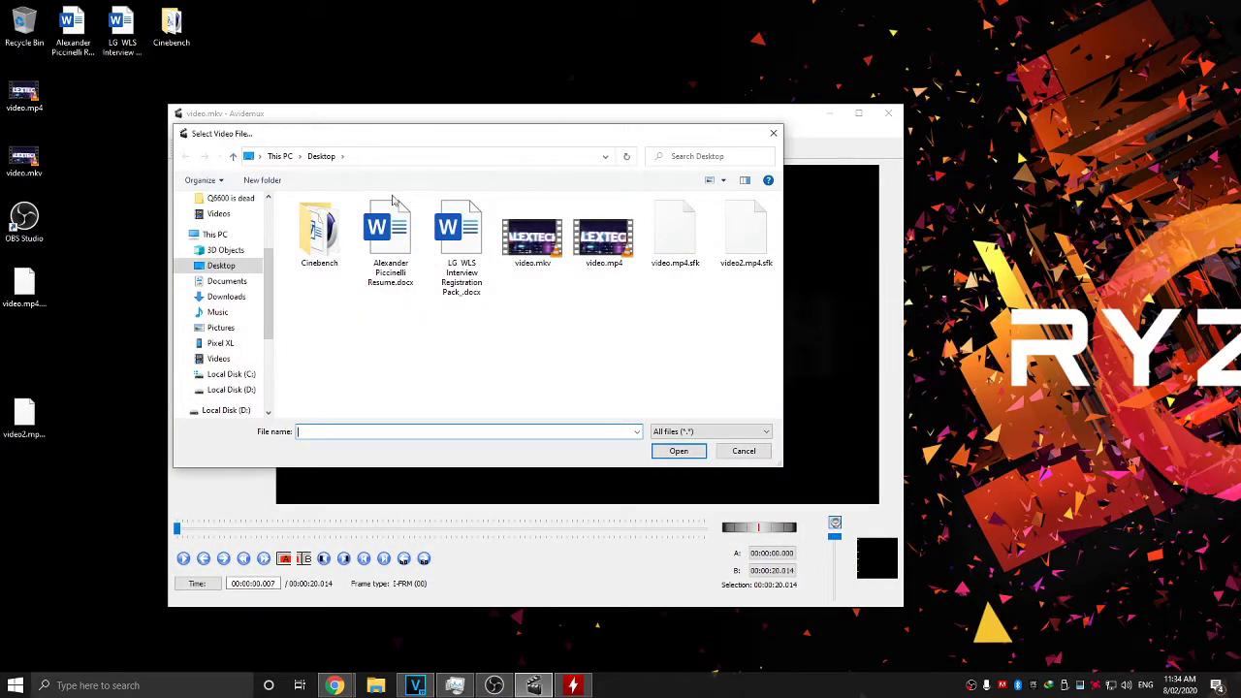
left_click(535, 269)
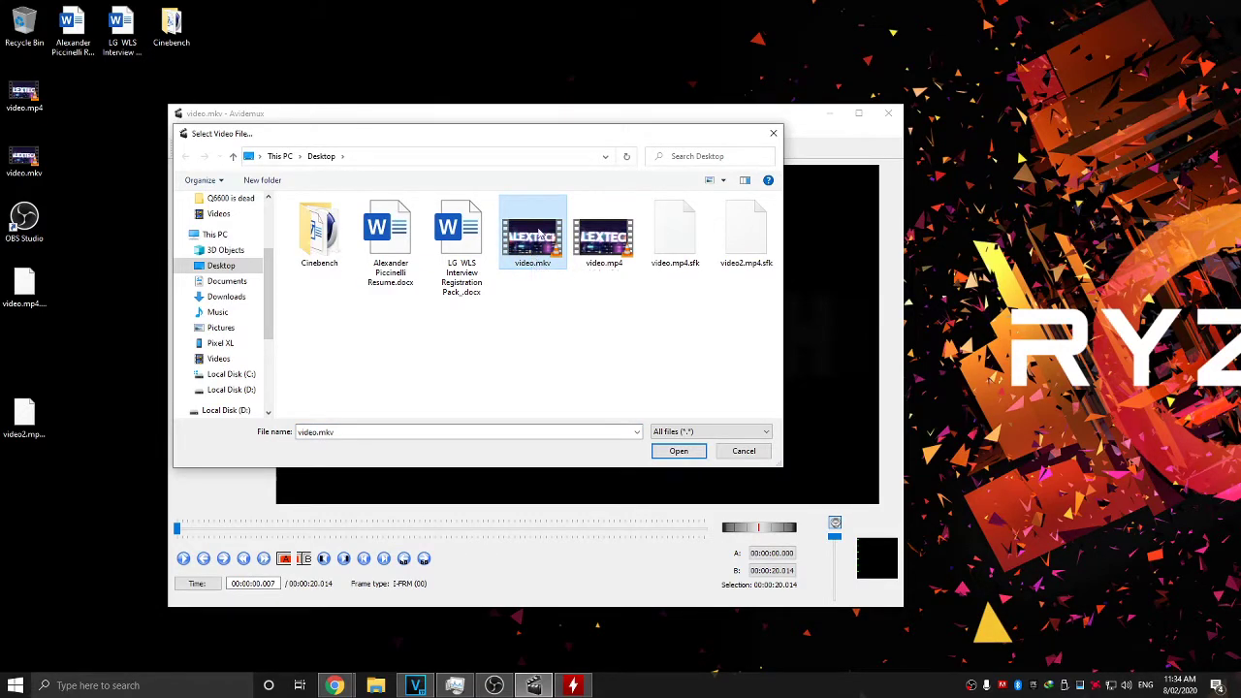
double_click(532, 260)
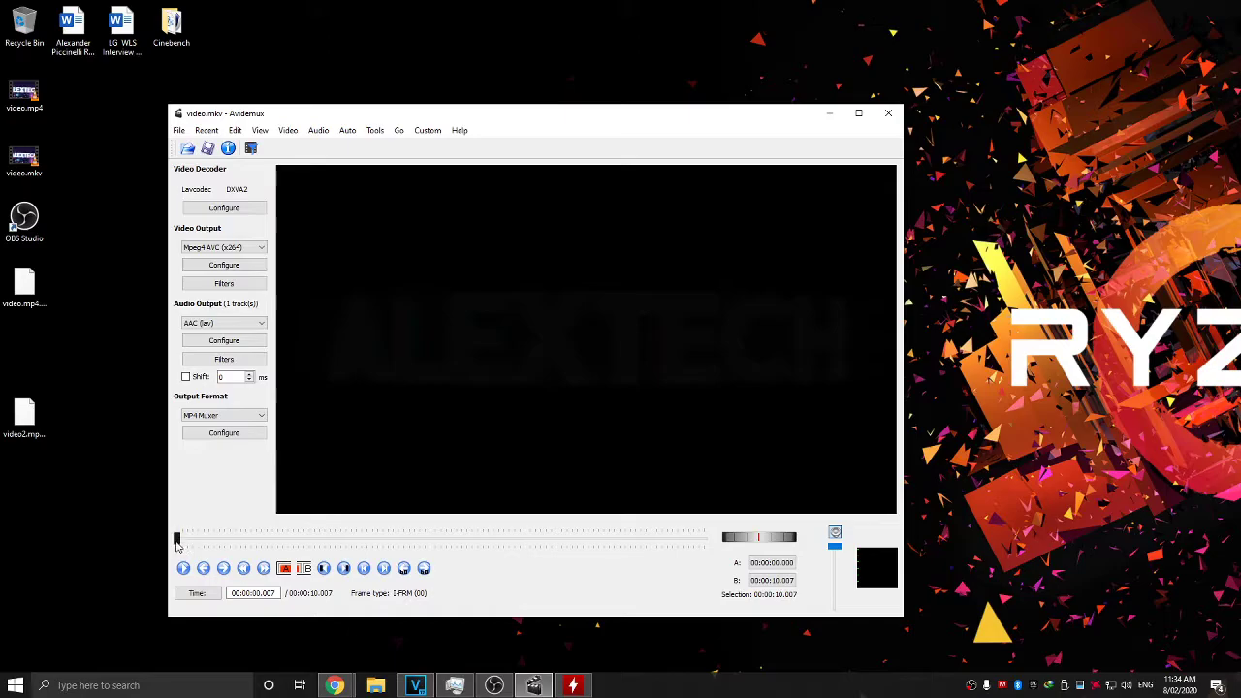
Preview the 10-second clip, scrubbing to the ALEXTECH title and playing it
left_click_drag(178, 539, 288, 539)
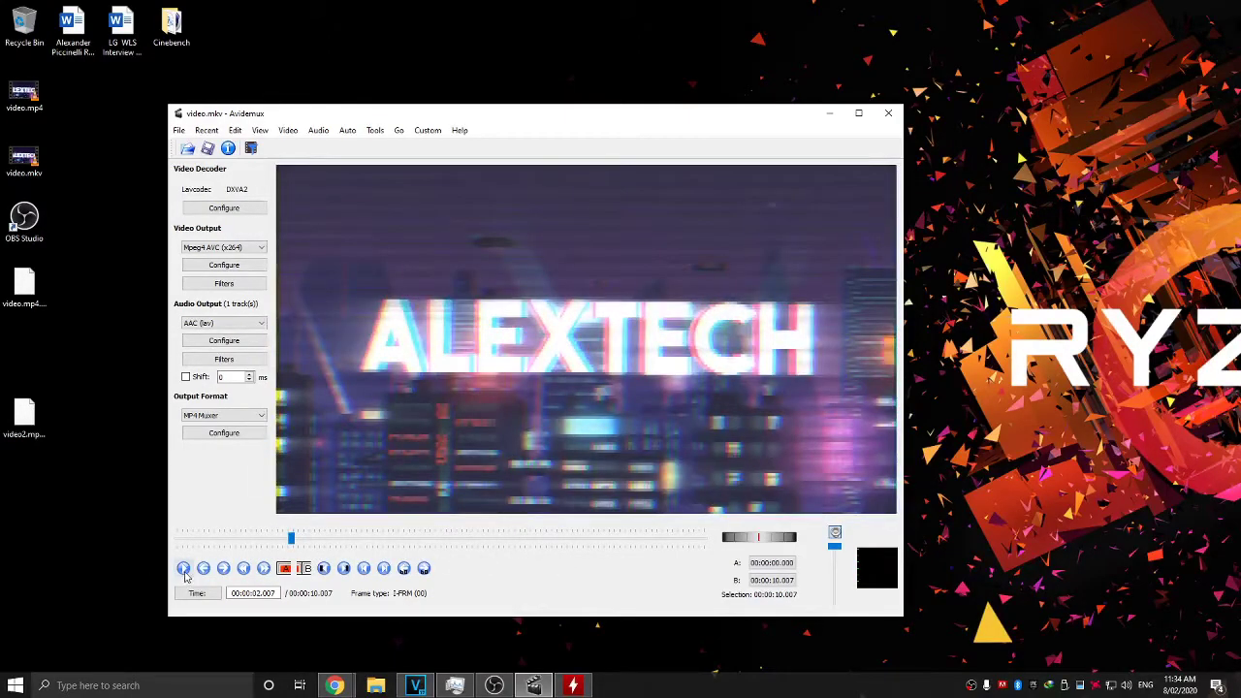
left_click(184, 568)
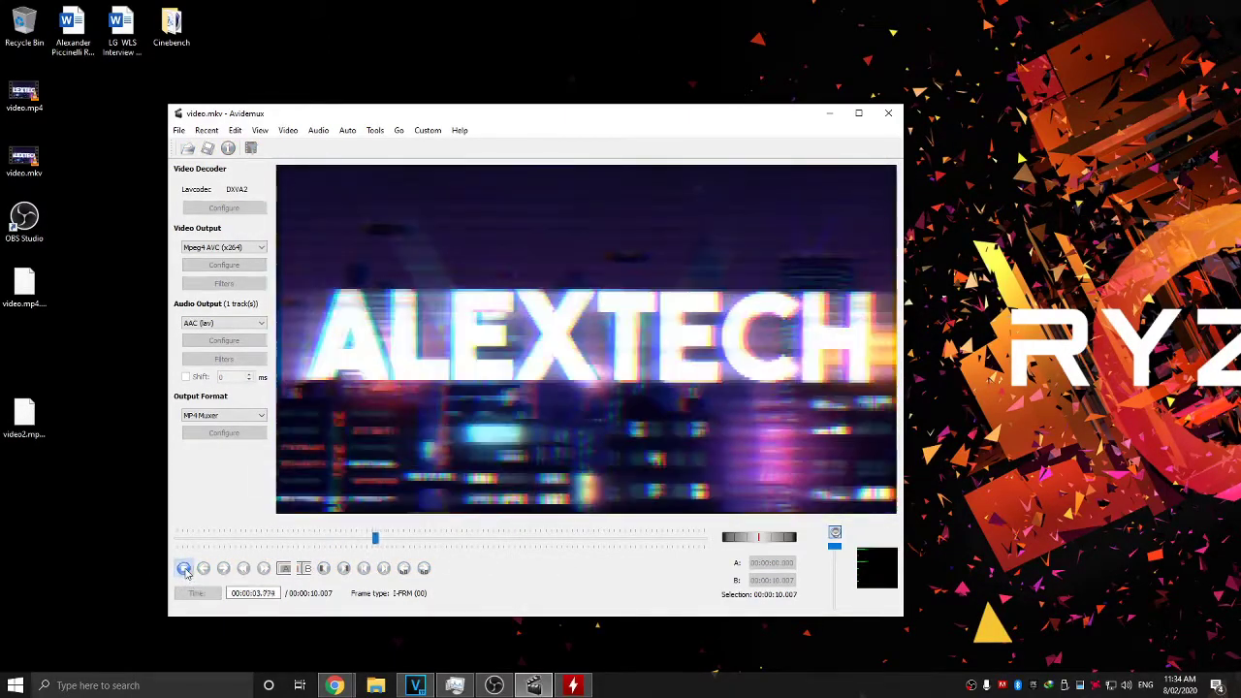
left_click(183, 568)
left_click_drag(409, 545, 452, 541)
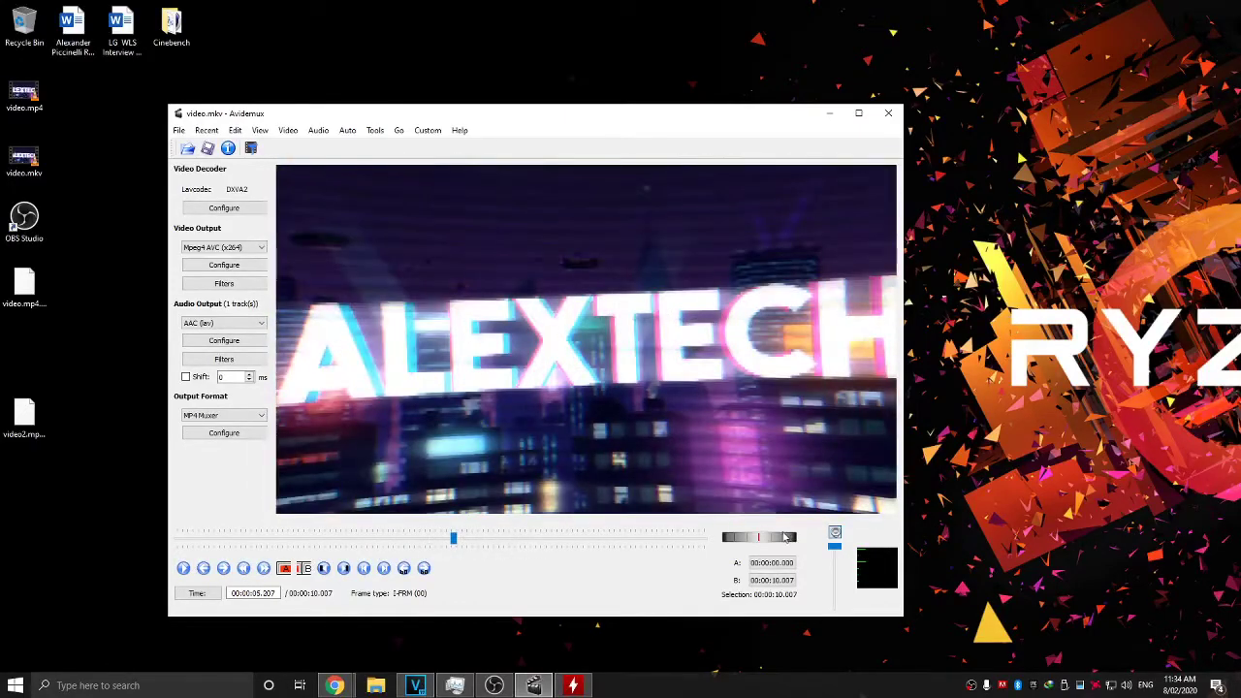
Scrub to about six seconds and keep Mpeg4 AVC (x264) as the video encoder
left_click_drag(778, 541, 774, 545)
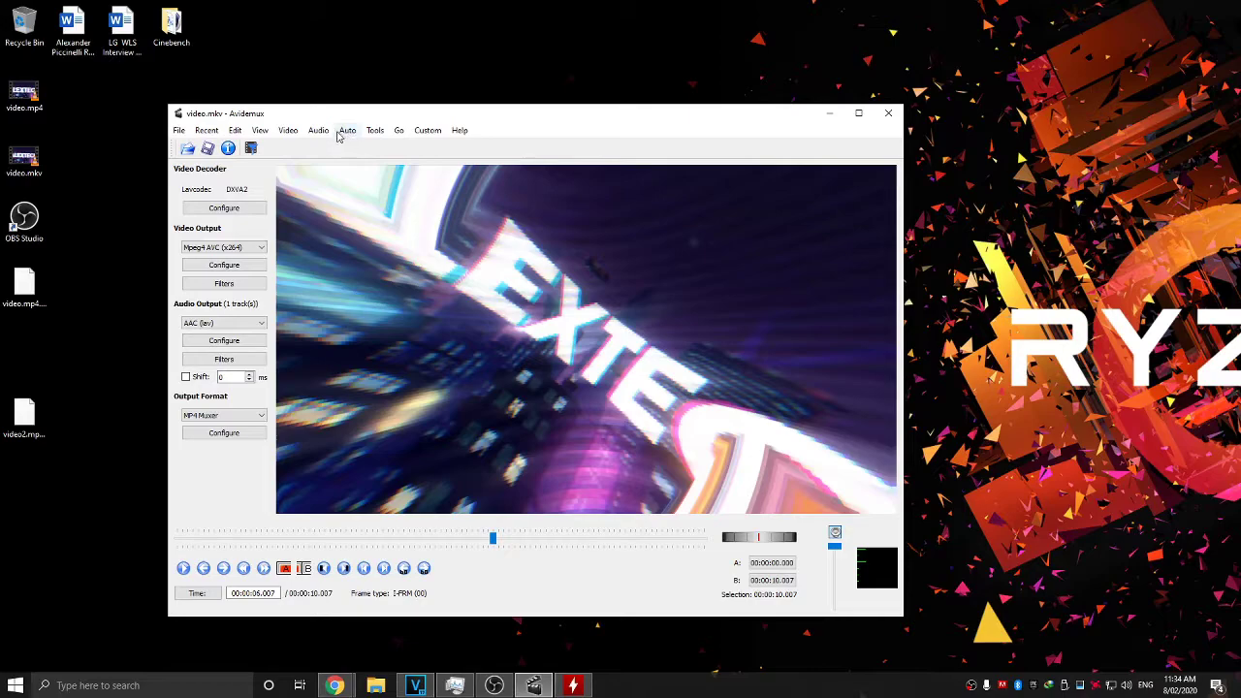
left_click(199, 247)
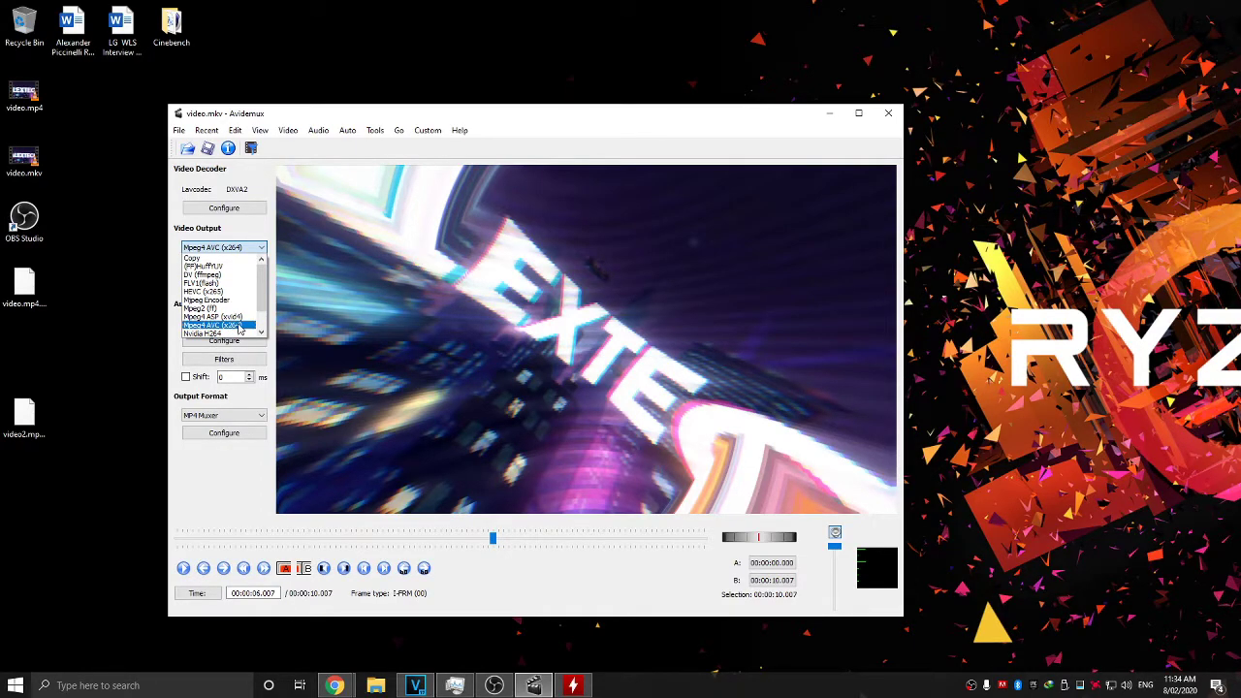
left_click(238, 325)
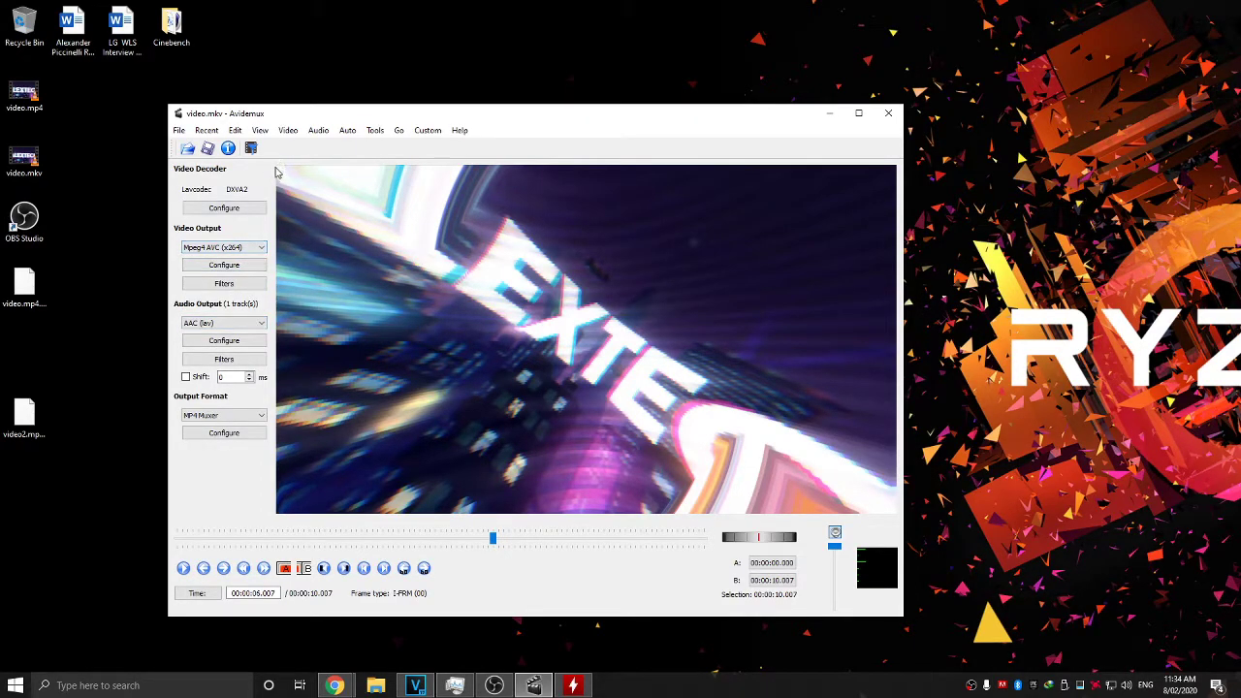
Keep AAC (lav) as the audio encoder and show the output format list
left_click(221, 327)
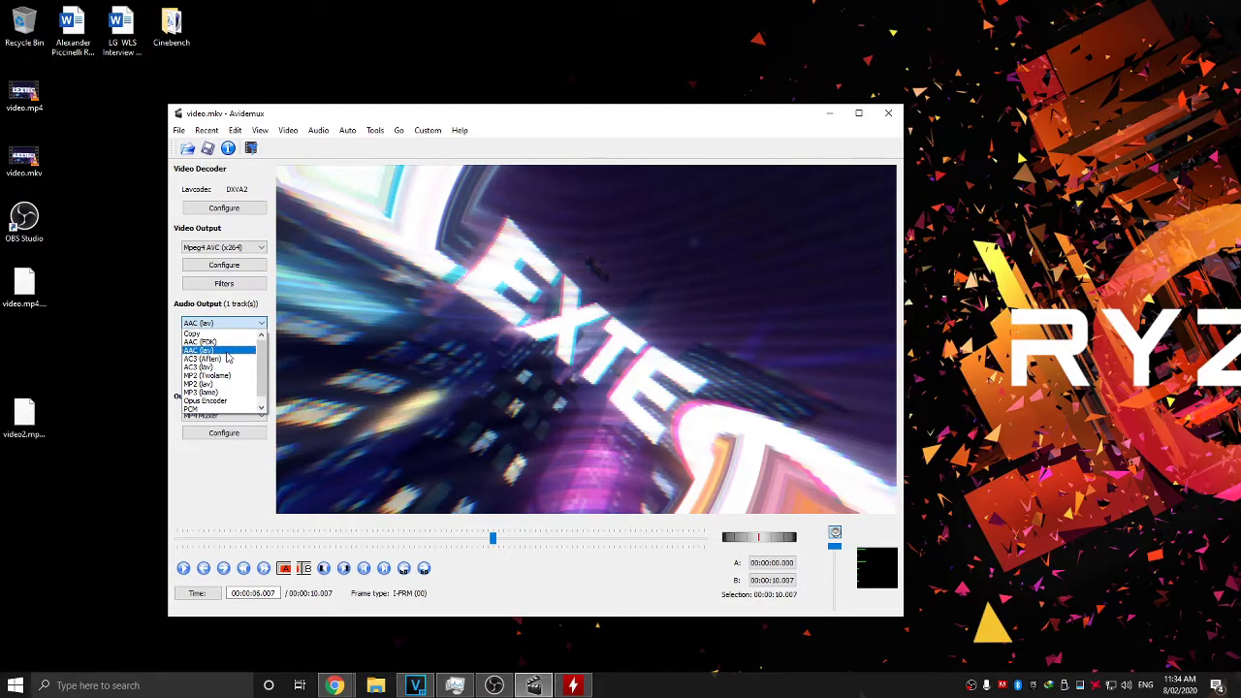
left_click(223, 350)
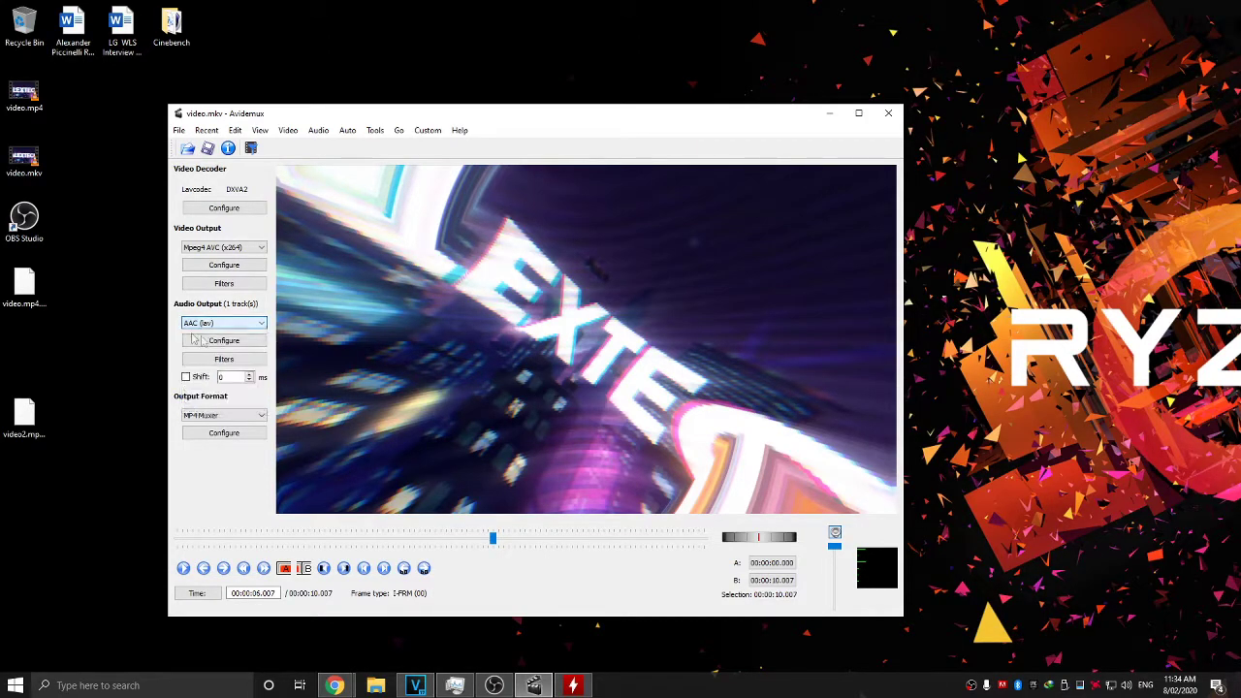
left_click(201, 415)
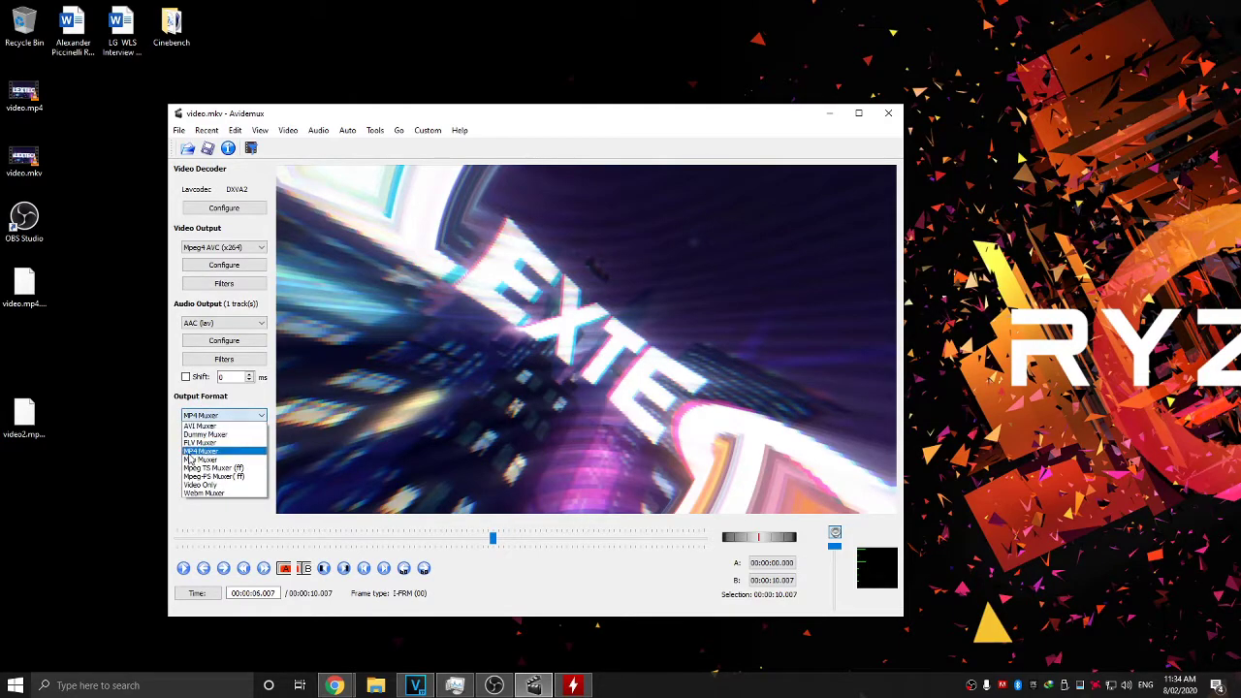
Choose MP4 Muxer as the output container format
left_click(207, 450)
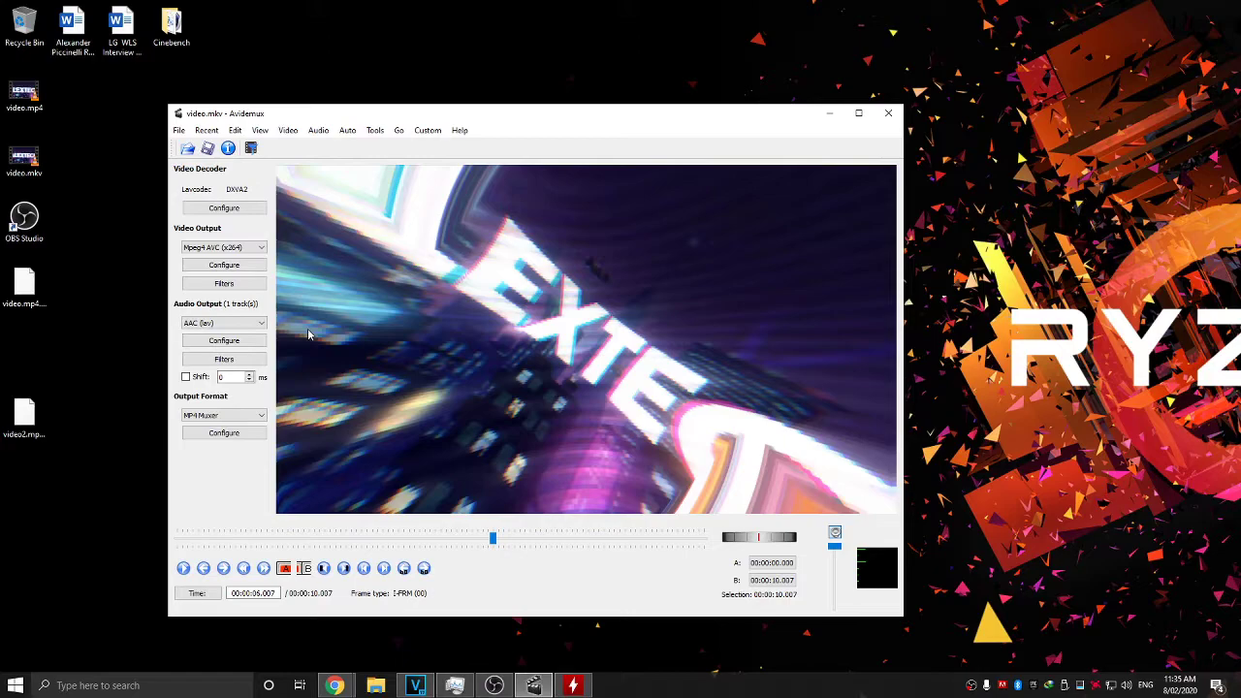
left_click(260, 323)
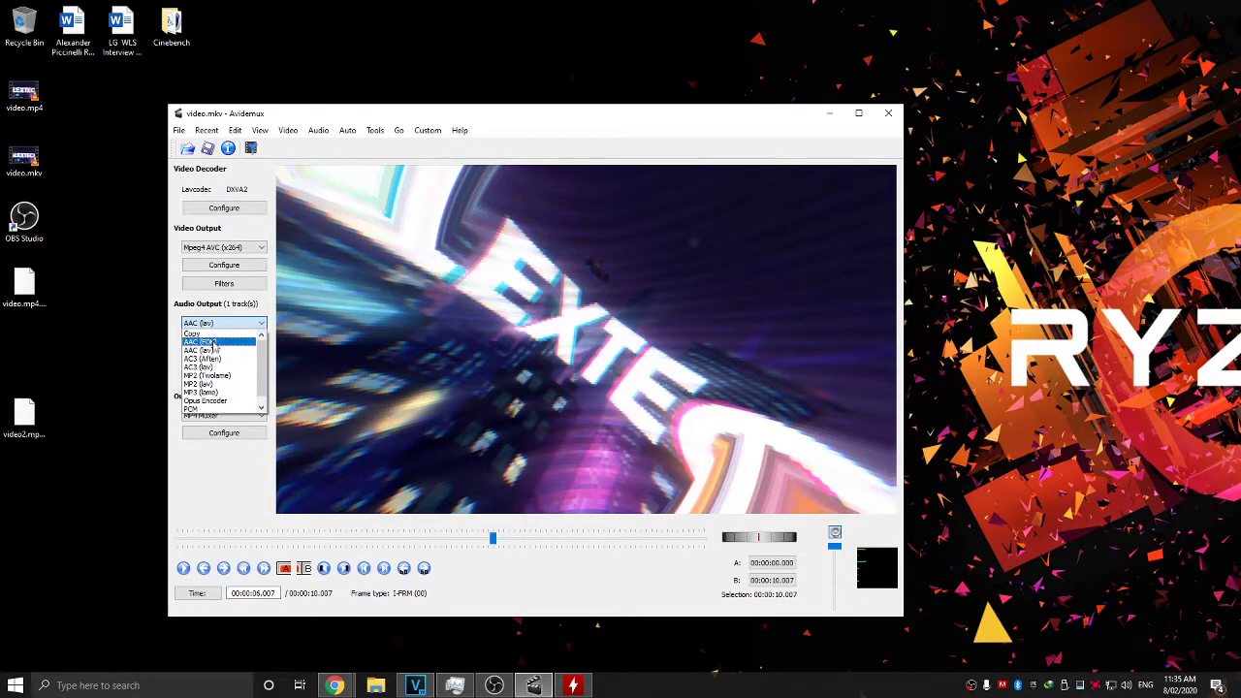
scroll(216, 359, "down", 1)
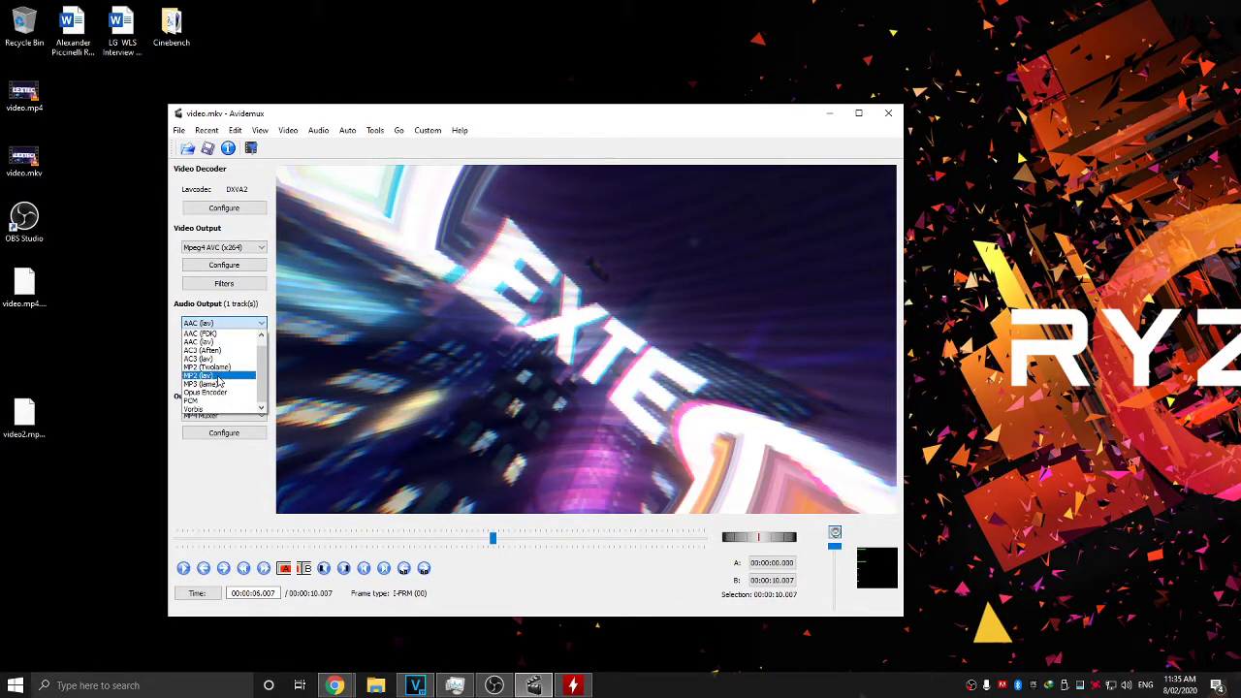
left_click(319, 228)
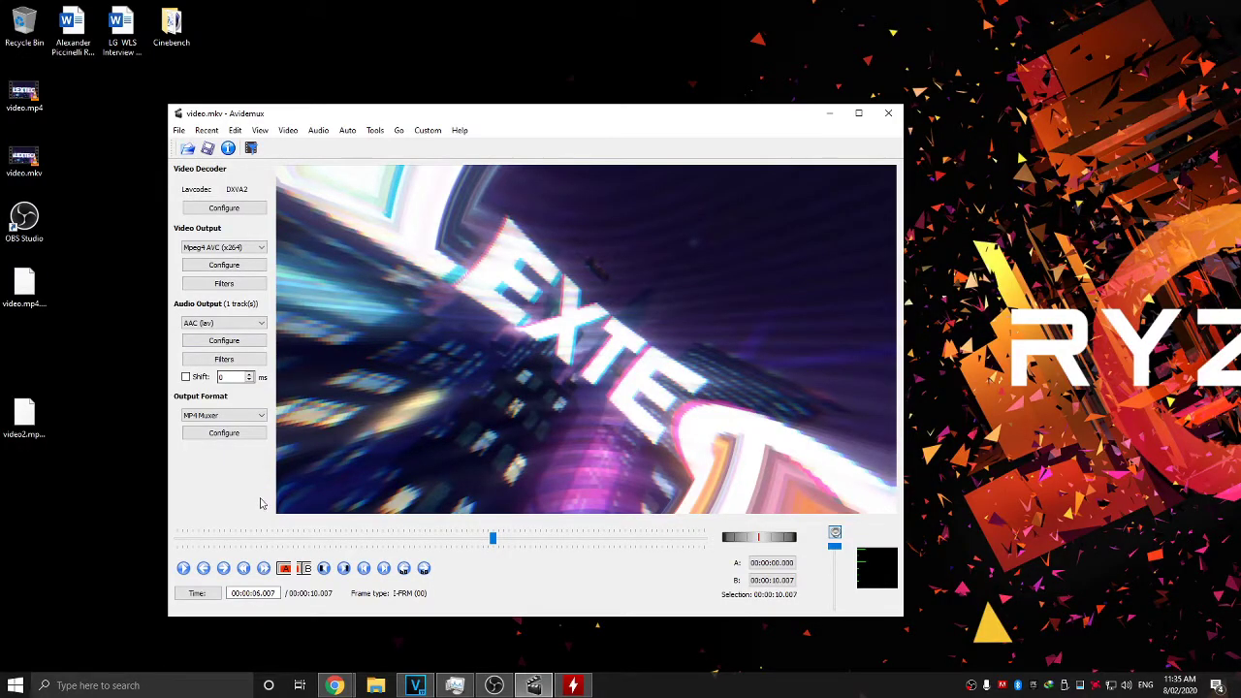
Save the converted video to the Desktop as 'intro', encoding it to Intro.mp4
left_click(208, 149)
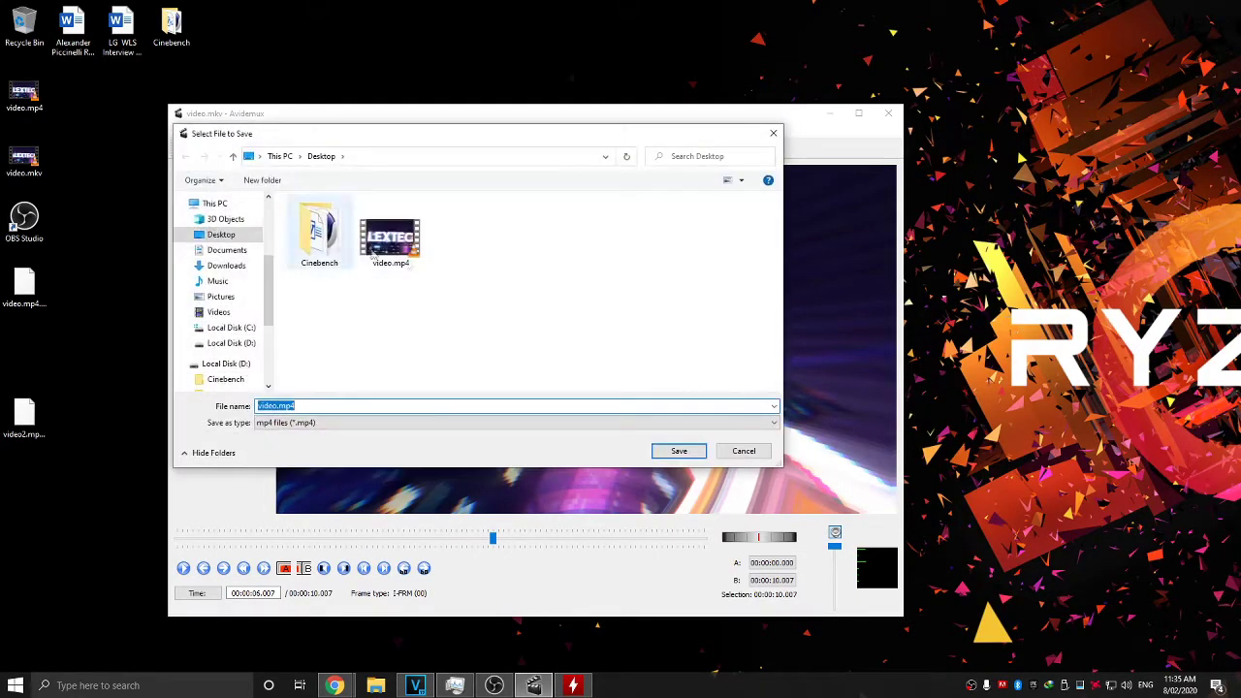
type("intro")
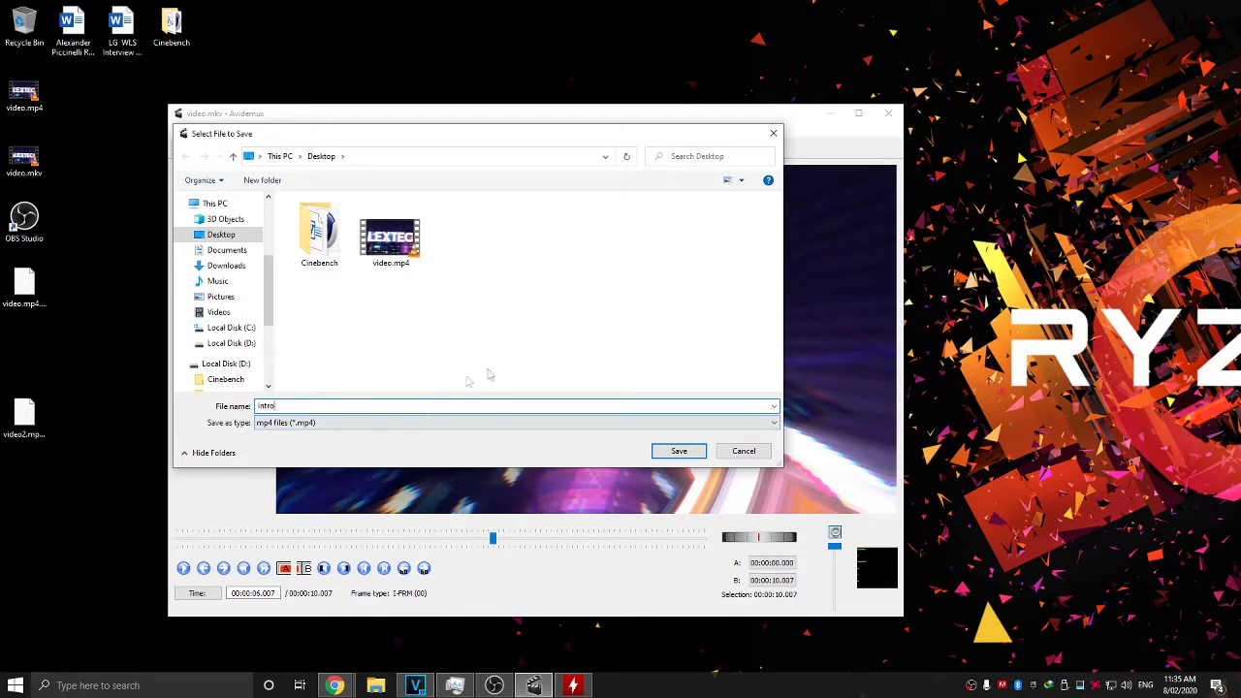
left_click(679, 451)
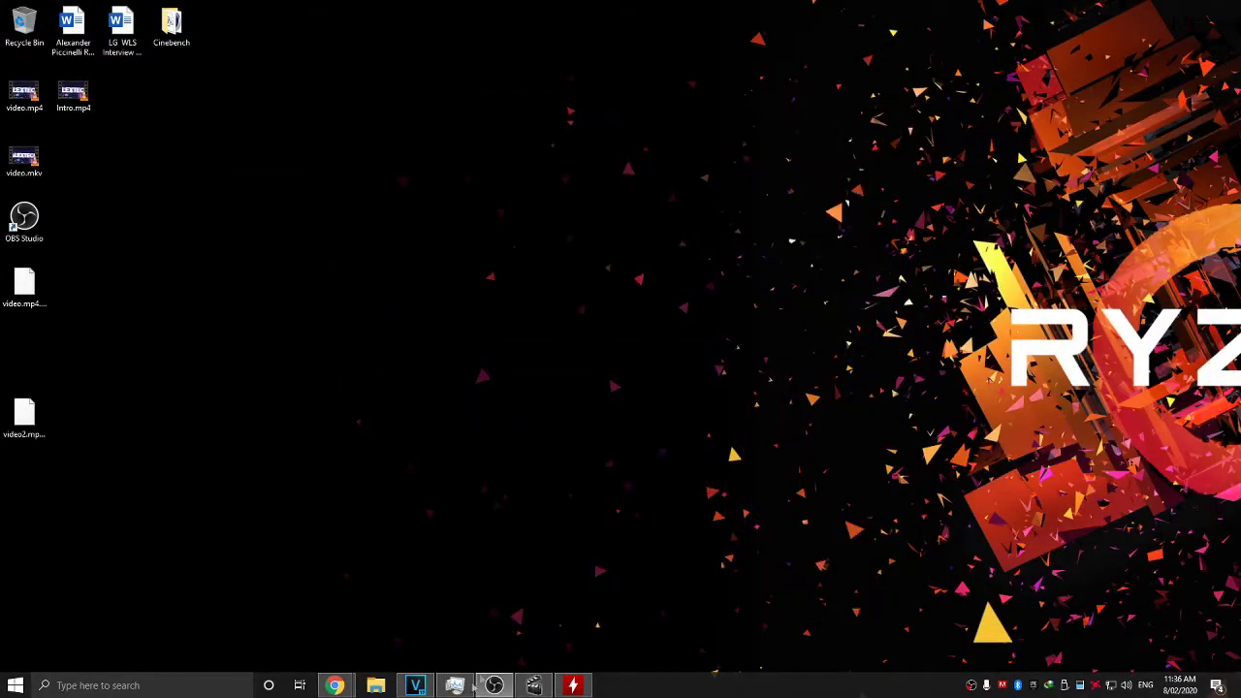
Bring VEGAS Pro back and delete the old clip from Project Media
left_click(415, 685)
left_click_drag(576, 14, 825, 63)
left_click(391, 151)
left_click(419, 301)
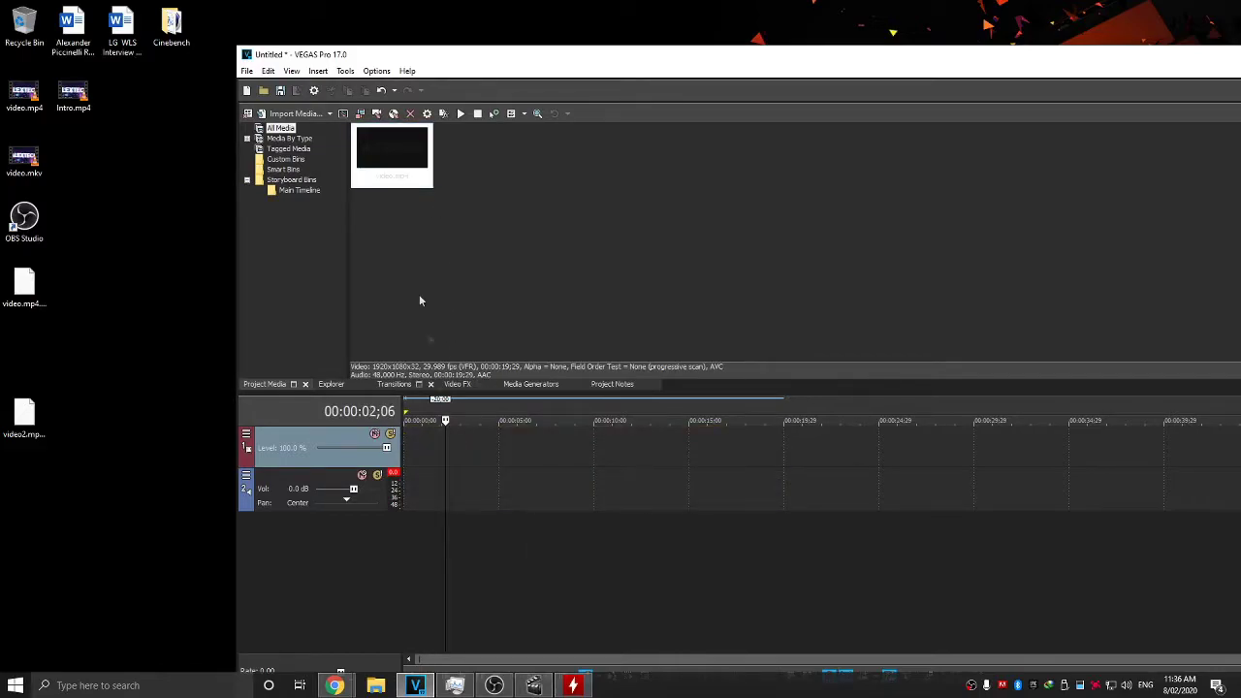
key("Delete")
Import Intro.mp4 from the desktop and place it at the timeline start, then maximize VEGAS
left_click(80, 113)
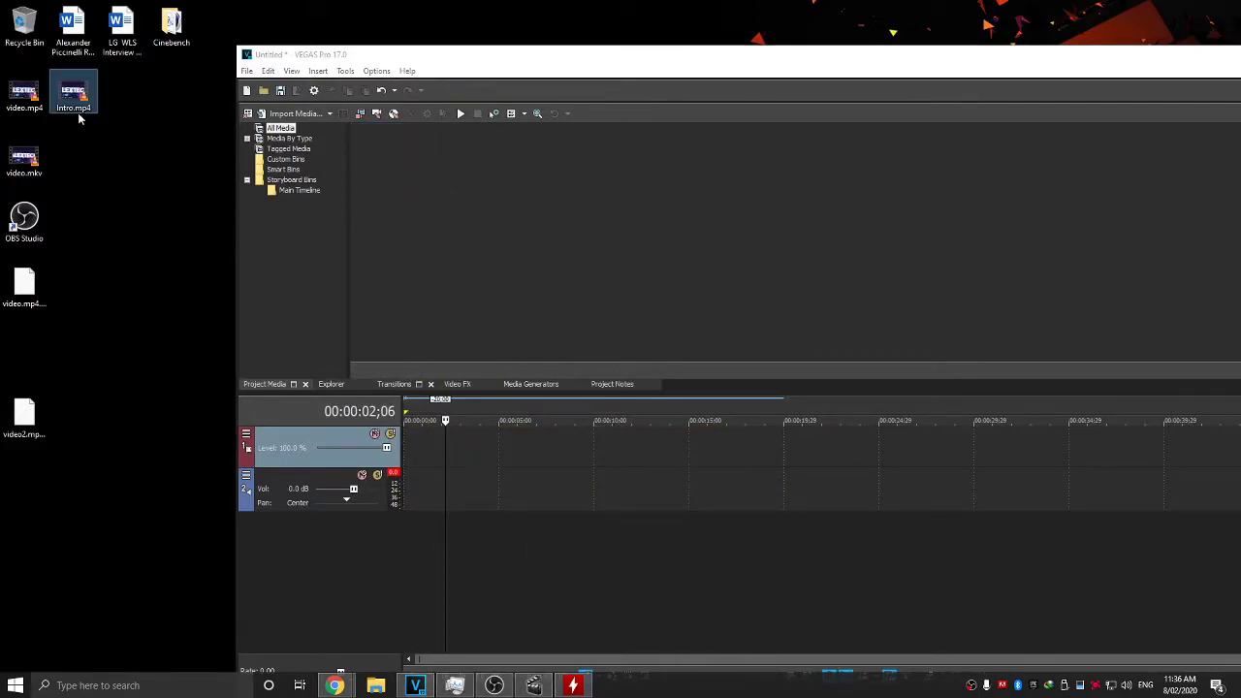
left_click_drag(78, 94, 469, 201)
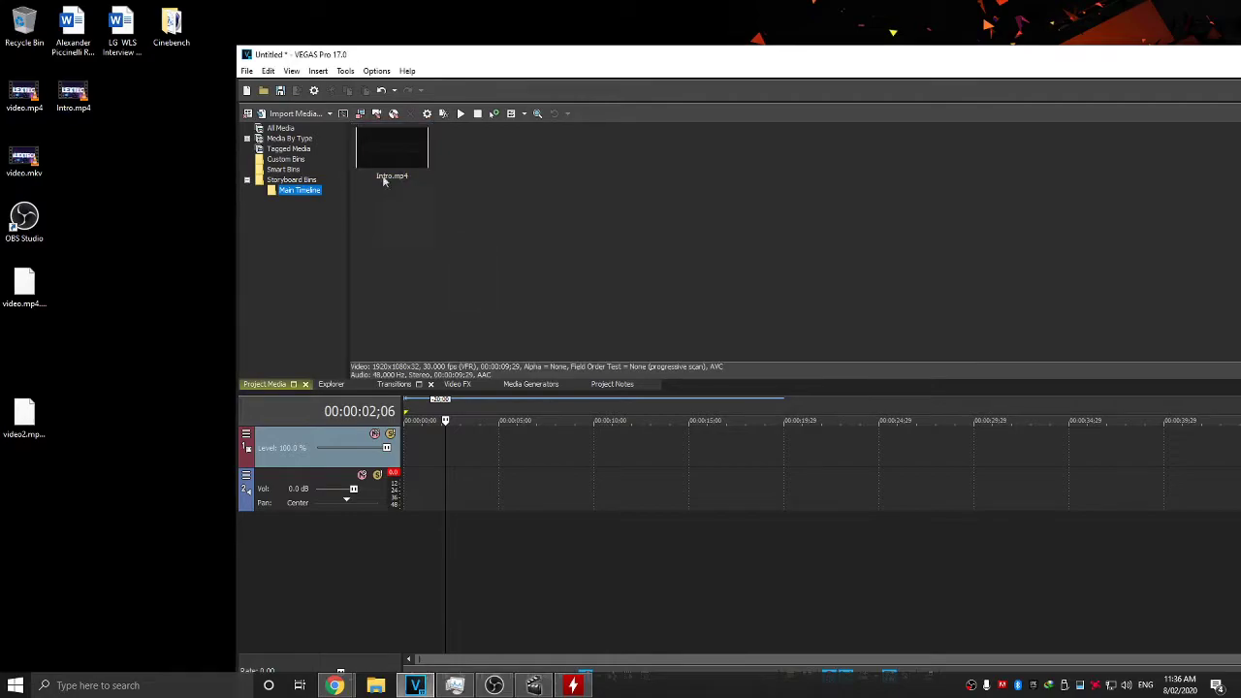
left_click_drag(388, 155, 514, 454)
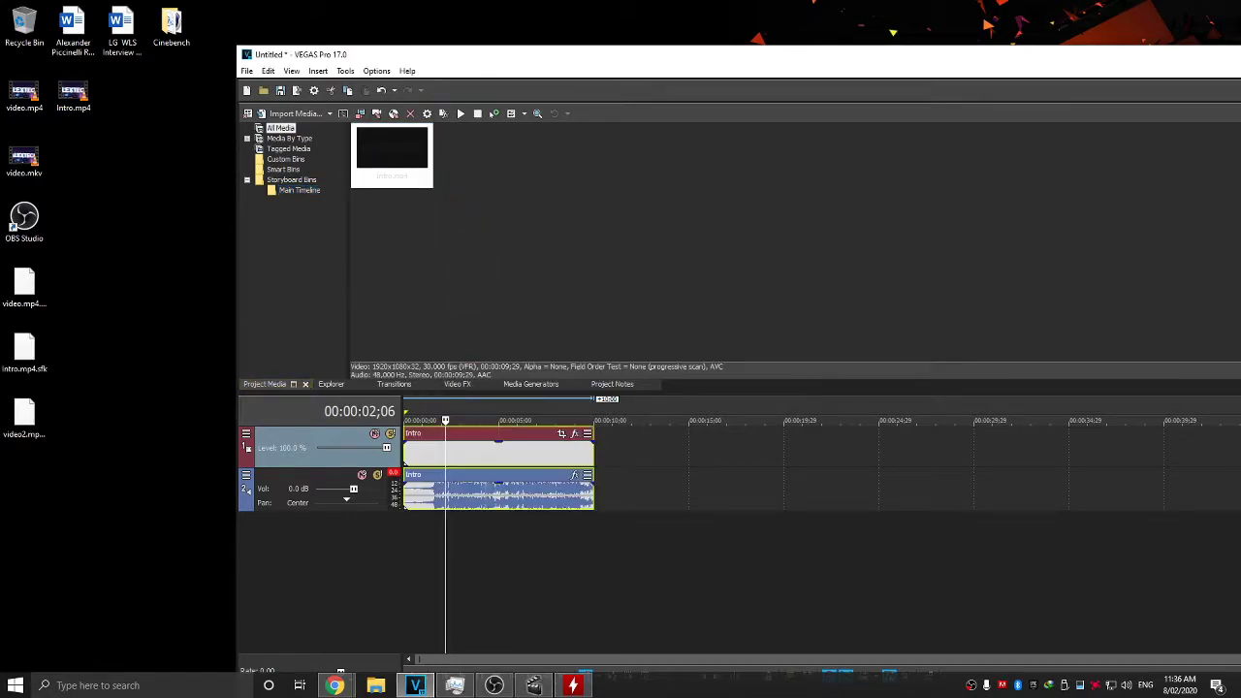
left_click_drag(998, 55, 761, 323)
double_click(761, 323)
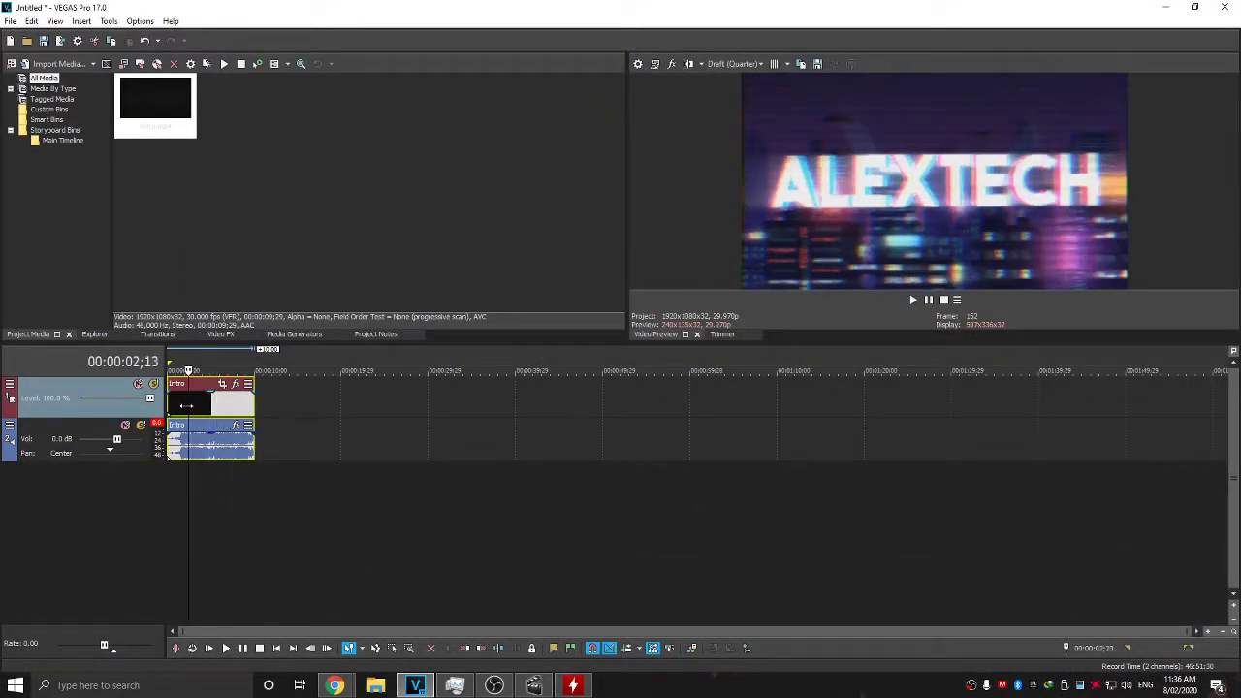
Play and stop the Intro clip, then shrink the VEGAS Pro window over the desktop
key("space")
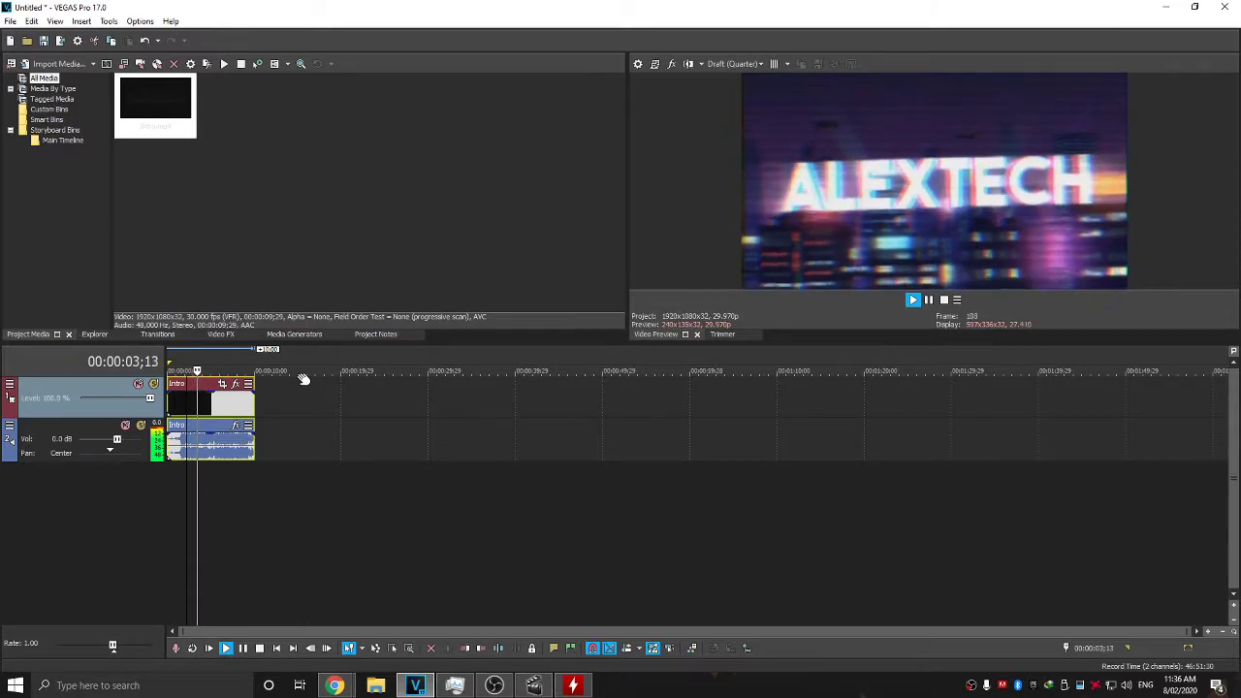
key("space")
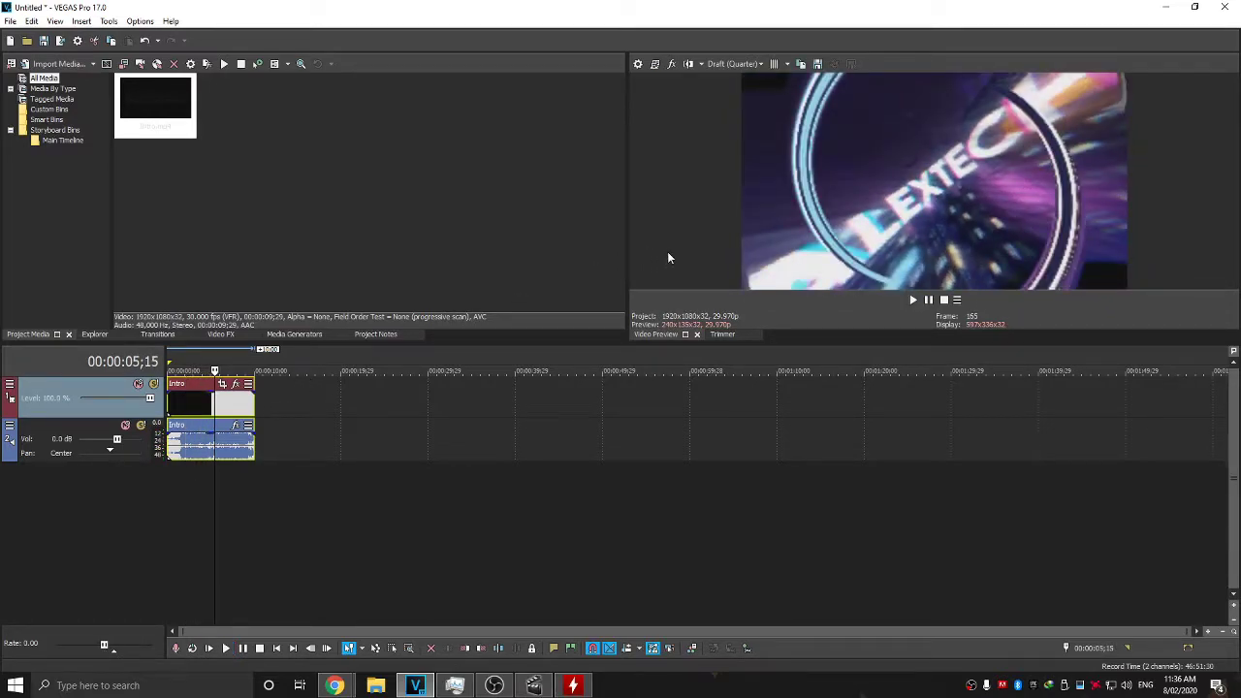
left_click_drag(591, 8, 611, 143)
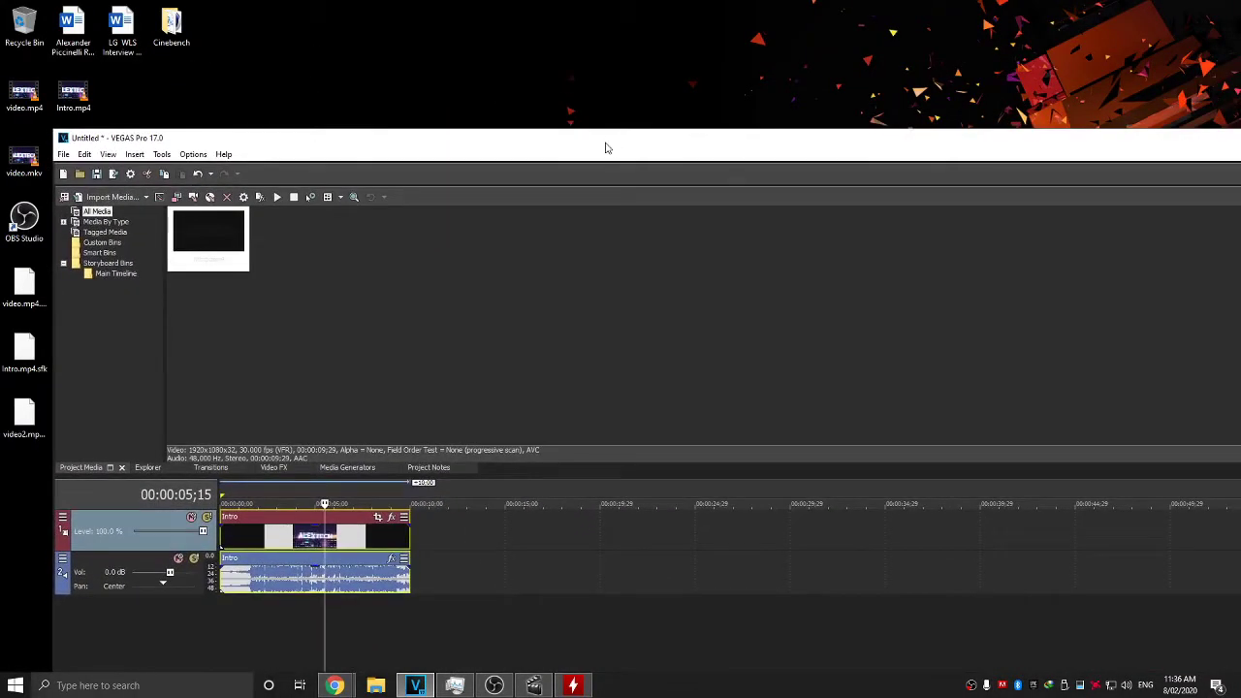
mouse_move(204, 142)
left_mouse_down()
mouse_move(219, 145)
mouse_move(203, 142)
left_mouse_up()
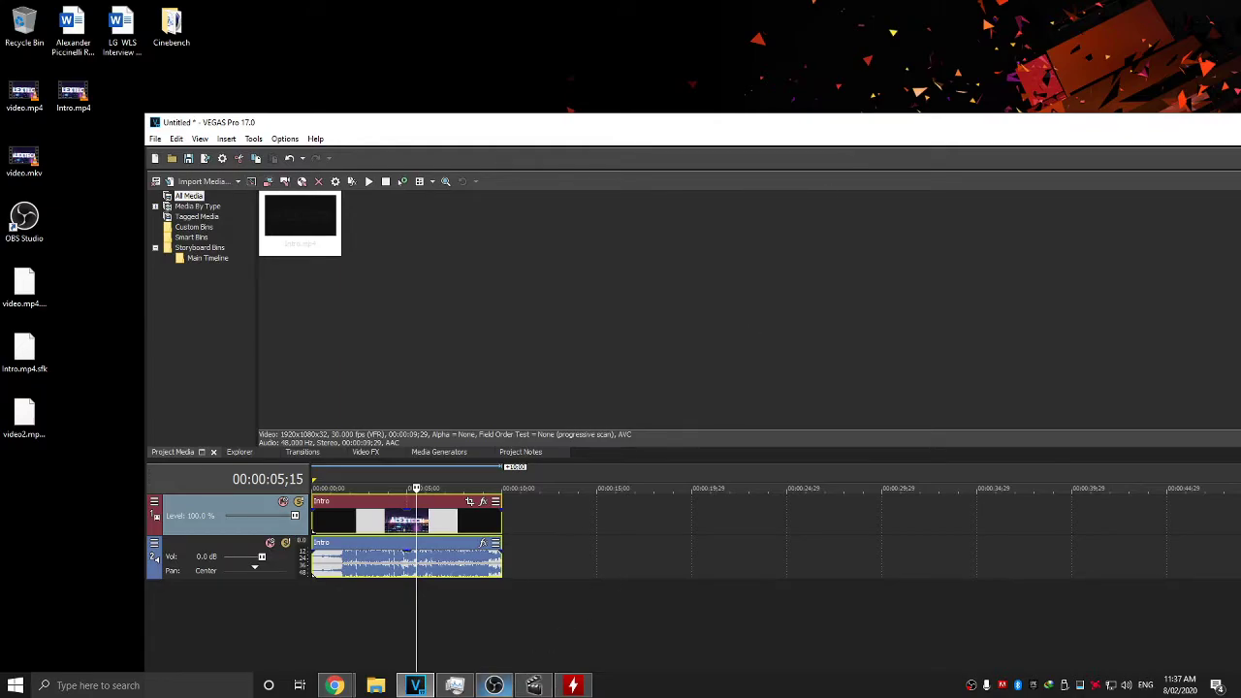
left_click(533, 686)
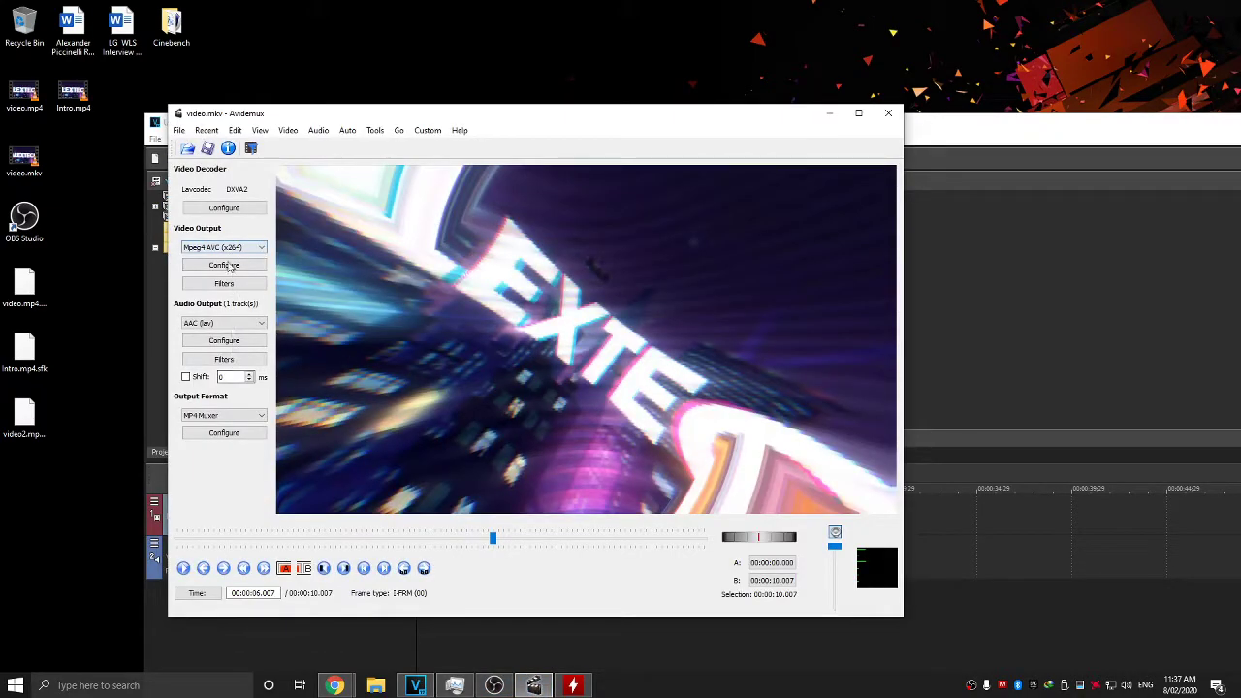
Check the Audio Output encoder list and keep AAC (lav) selected
left_click(226, 323)
left_click(227, 323)
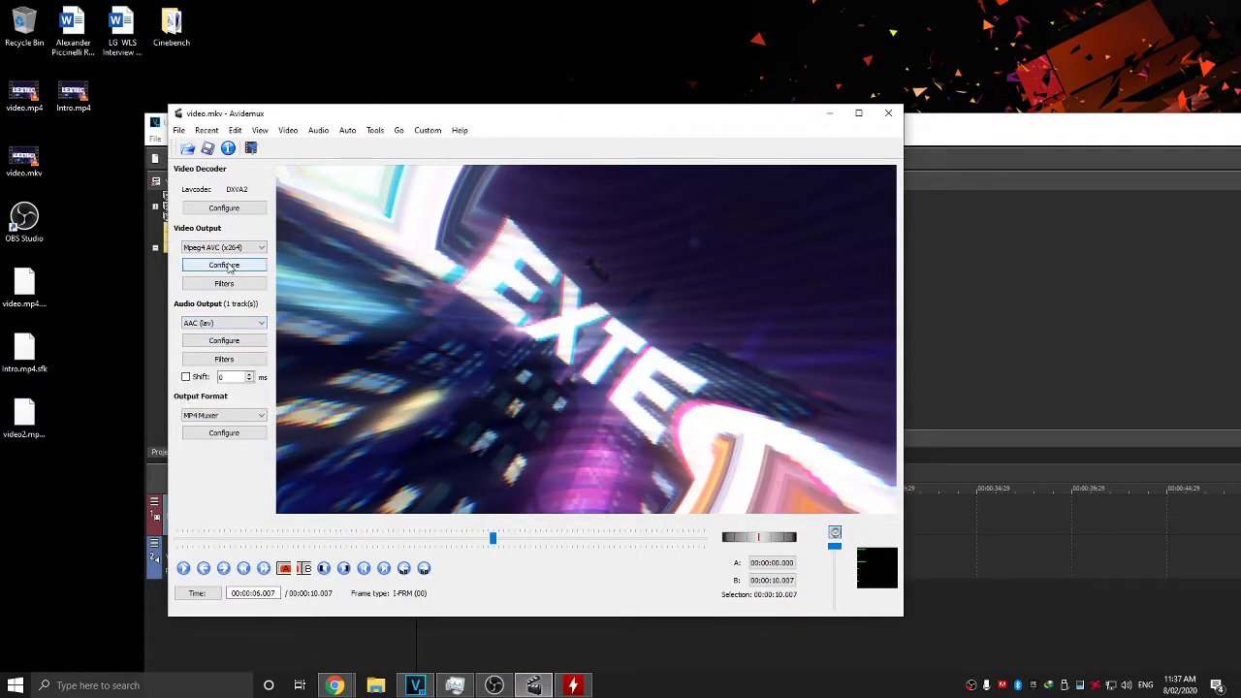